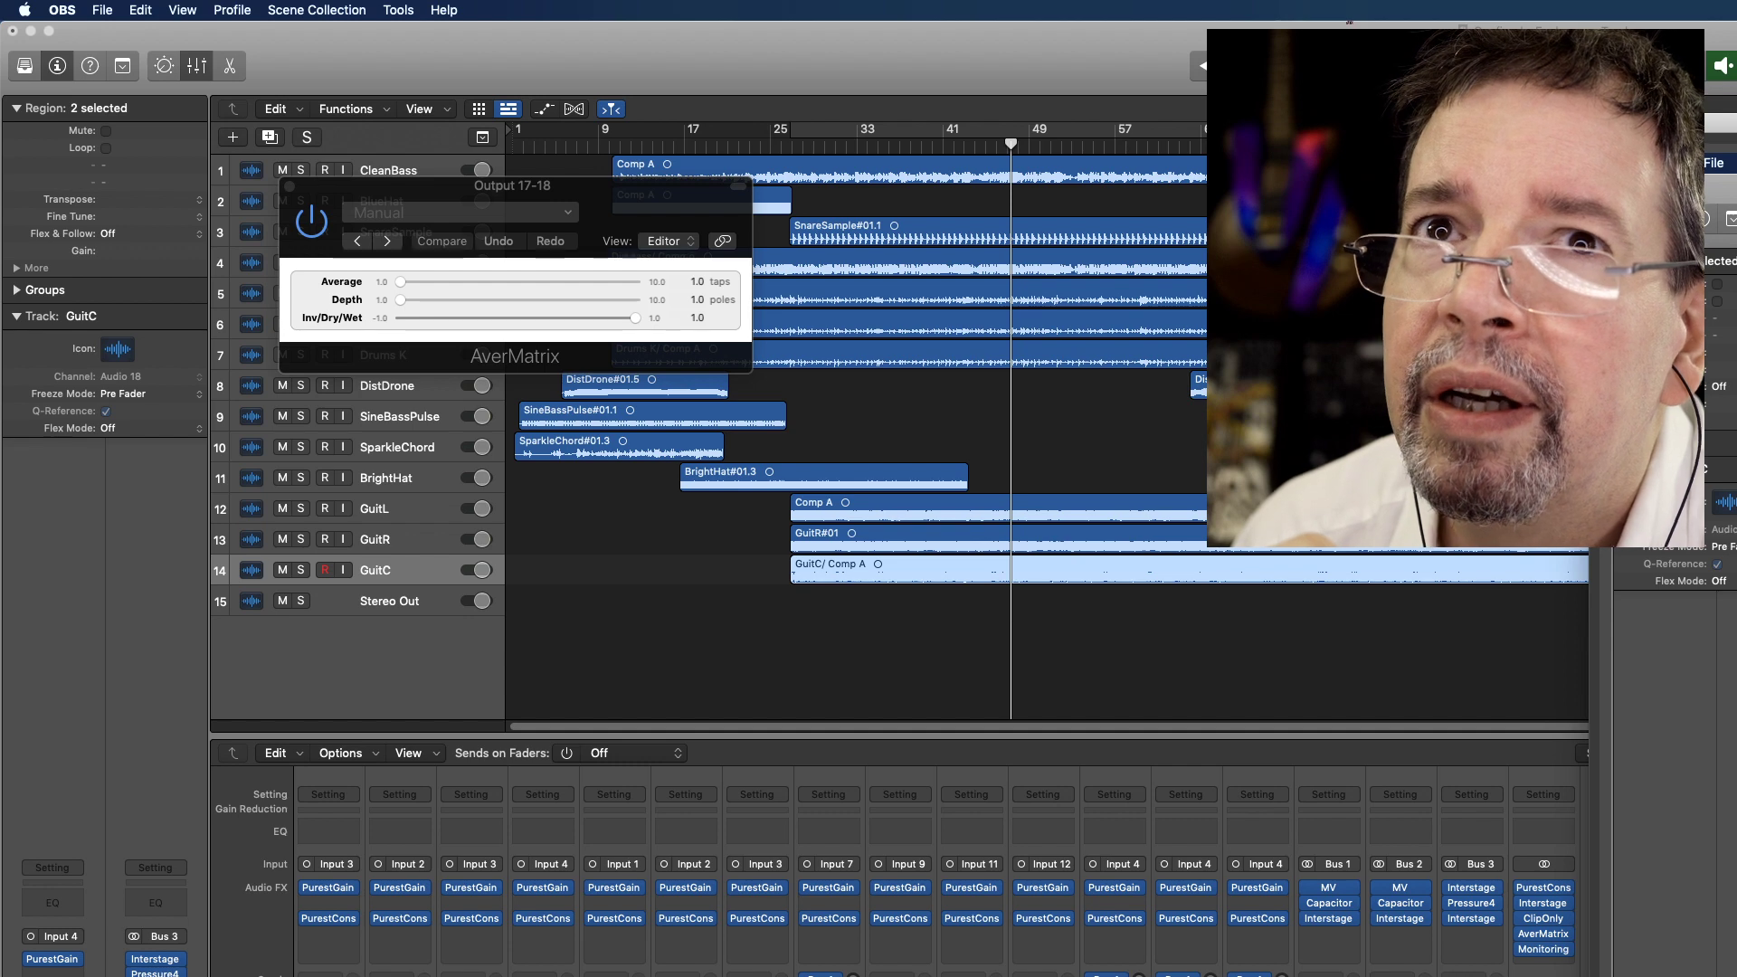
# - Bring Logic Pro X forward with AverMatrix inserted on the GuitC track
pyautogui.click(1348, 21)
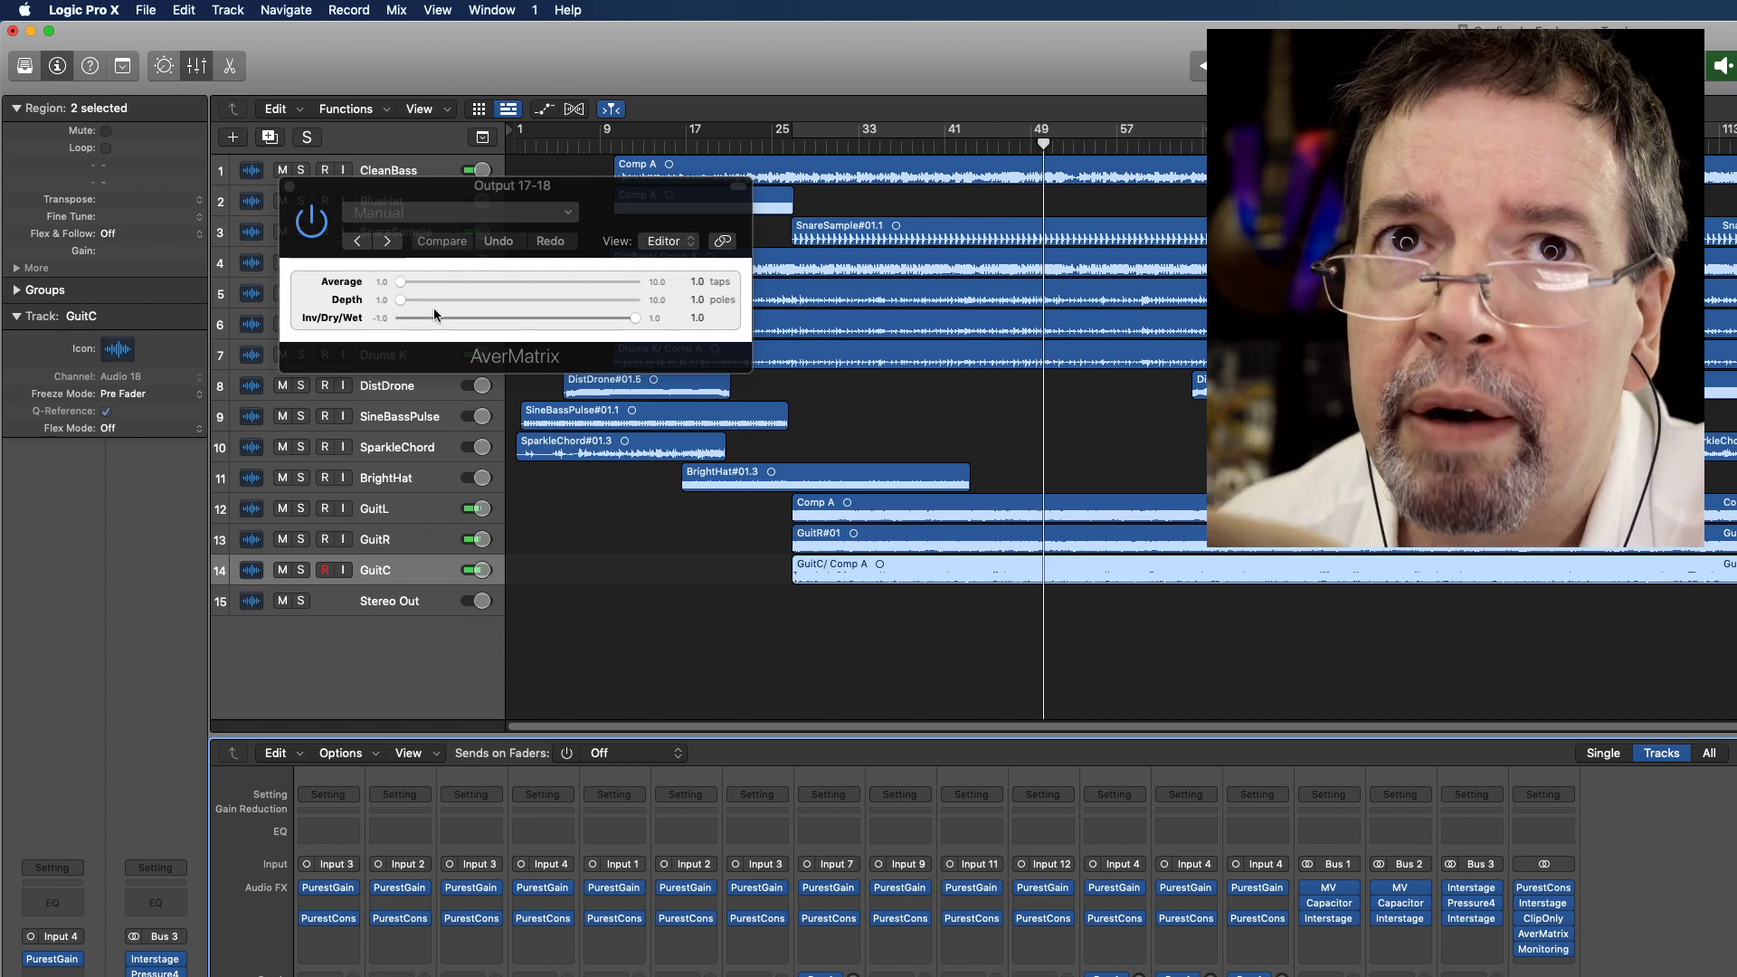
# - Dial AverMatrix to Depth 9.506 poles, Inv/Dry/Wet -1.0 and Average 1.551 taps
pyautogui.click(396, 287)
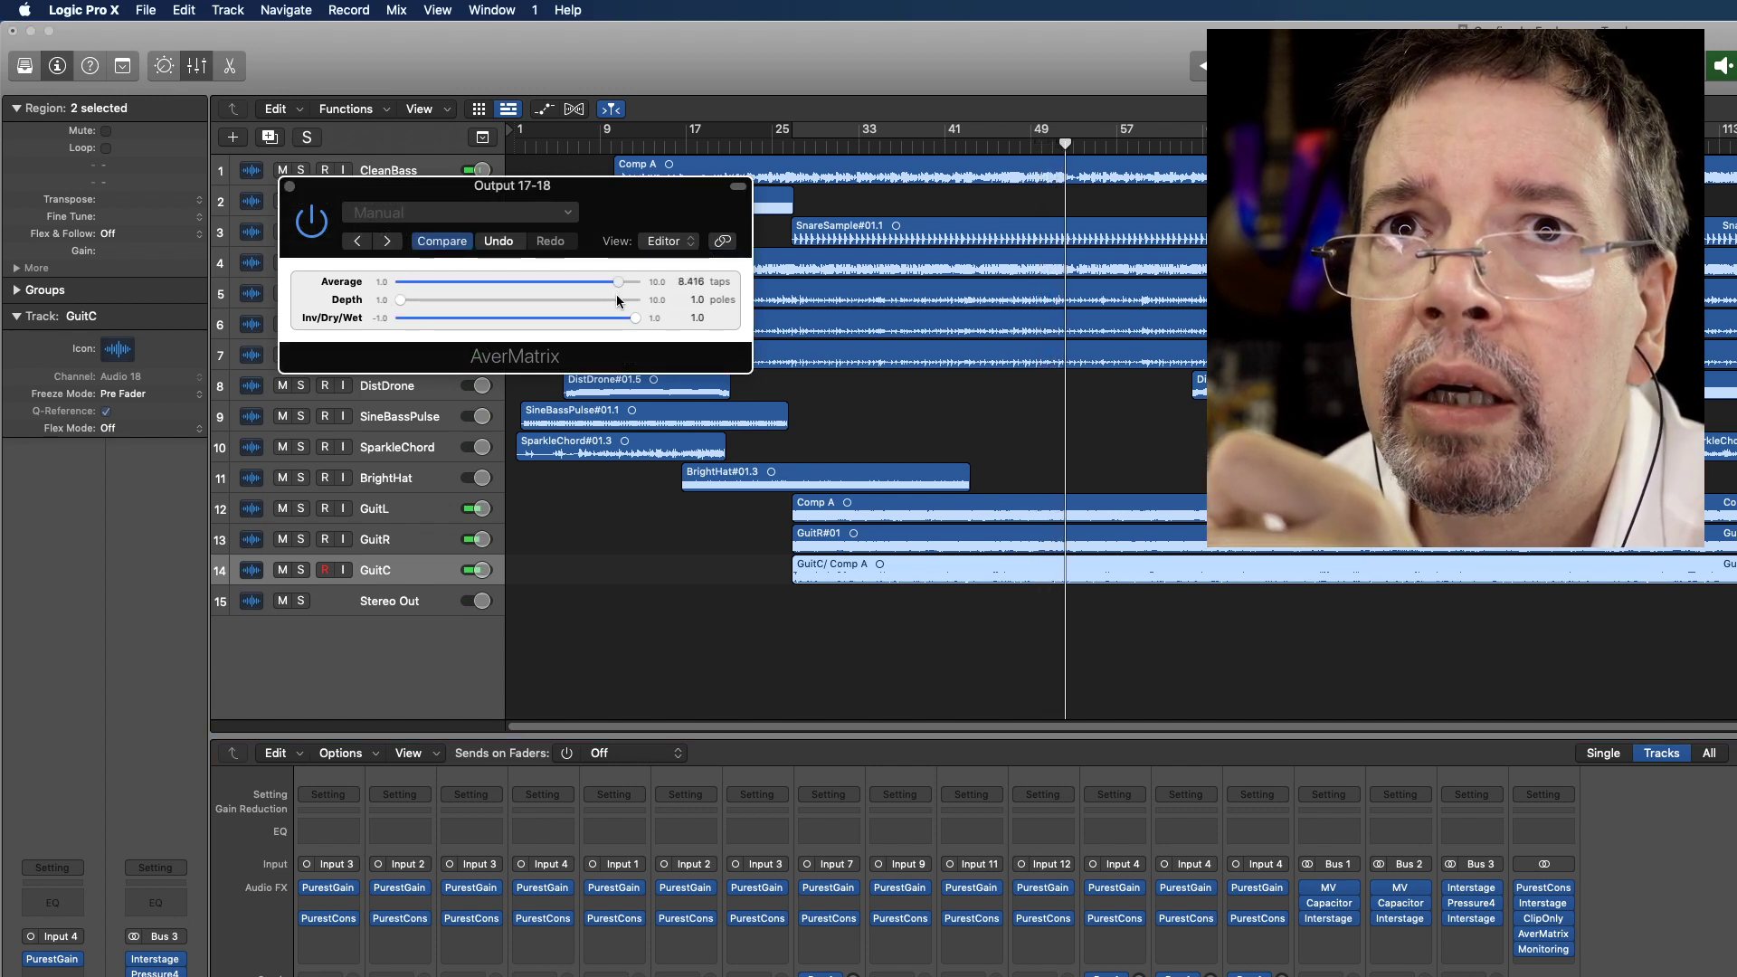
pyautogui.moveTo(623, 301); pyautogui.dragTo(629, 301)
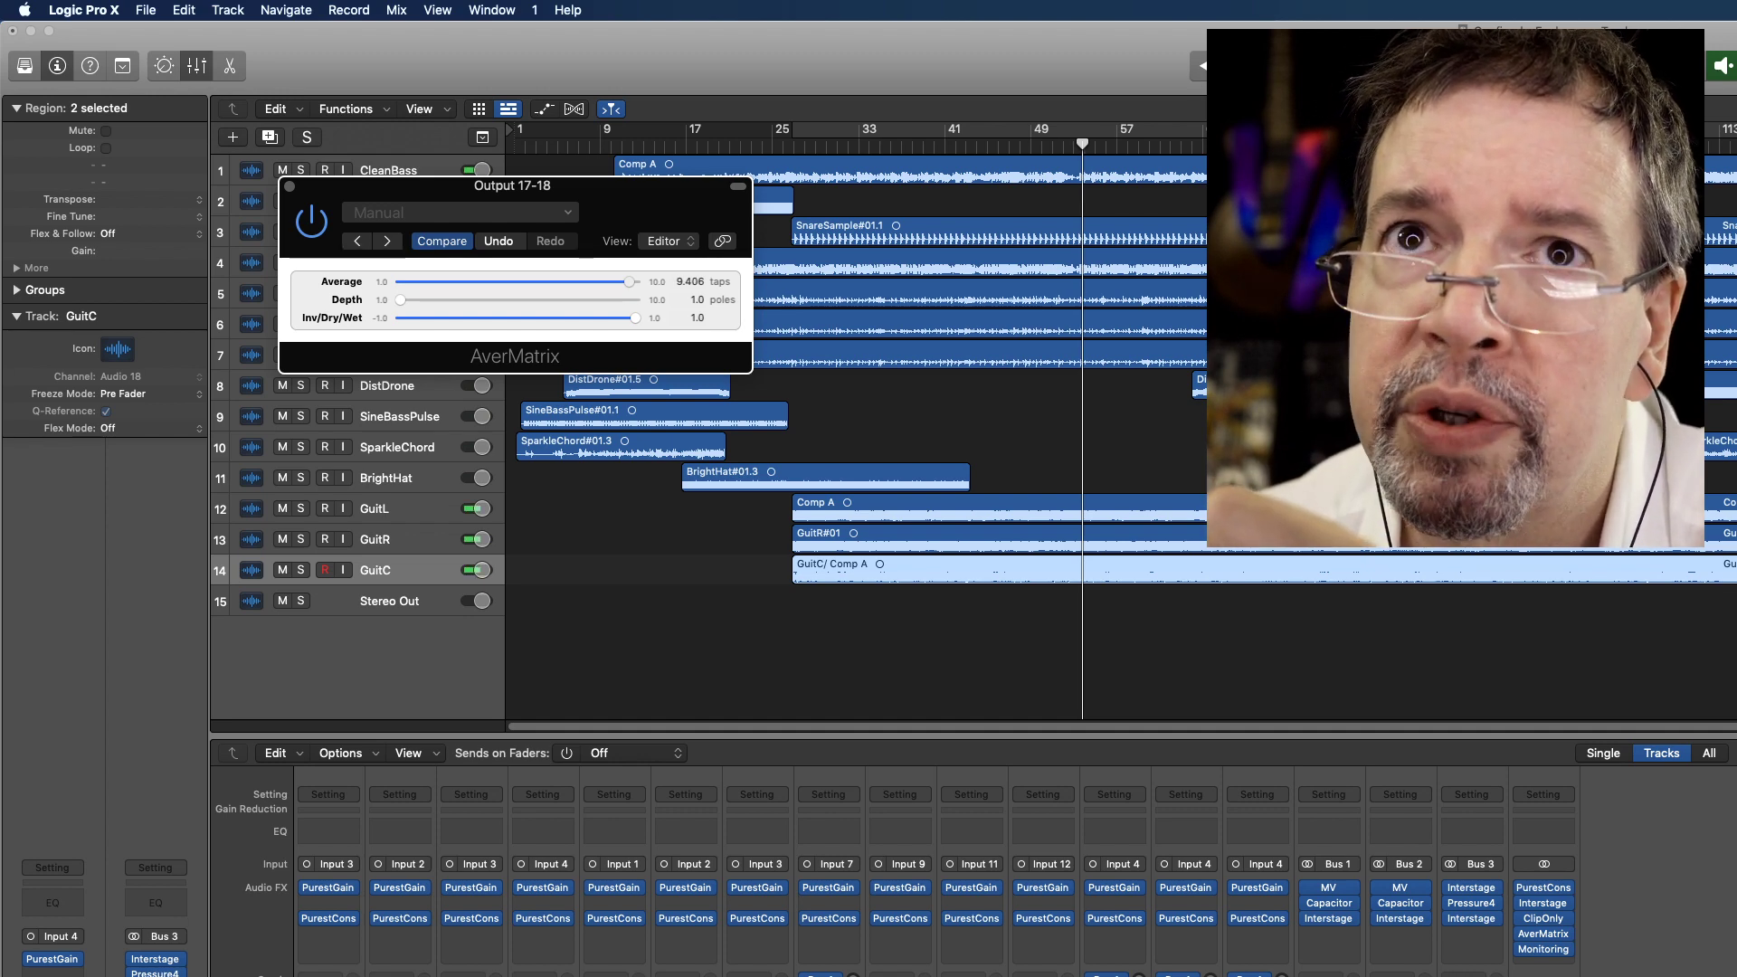
pyautogui.moveTo(629, 282)
pyautogui.mouseDown()
pyautogui.moveTo(398, 284)
pyautogui.moveTo(626, 270)
pyautogui.mouseUp()
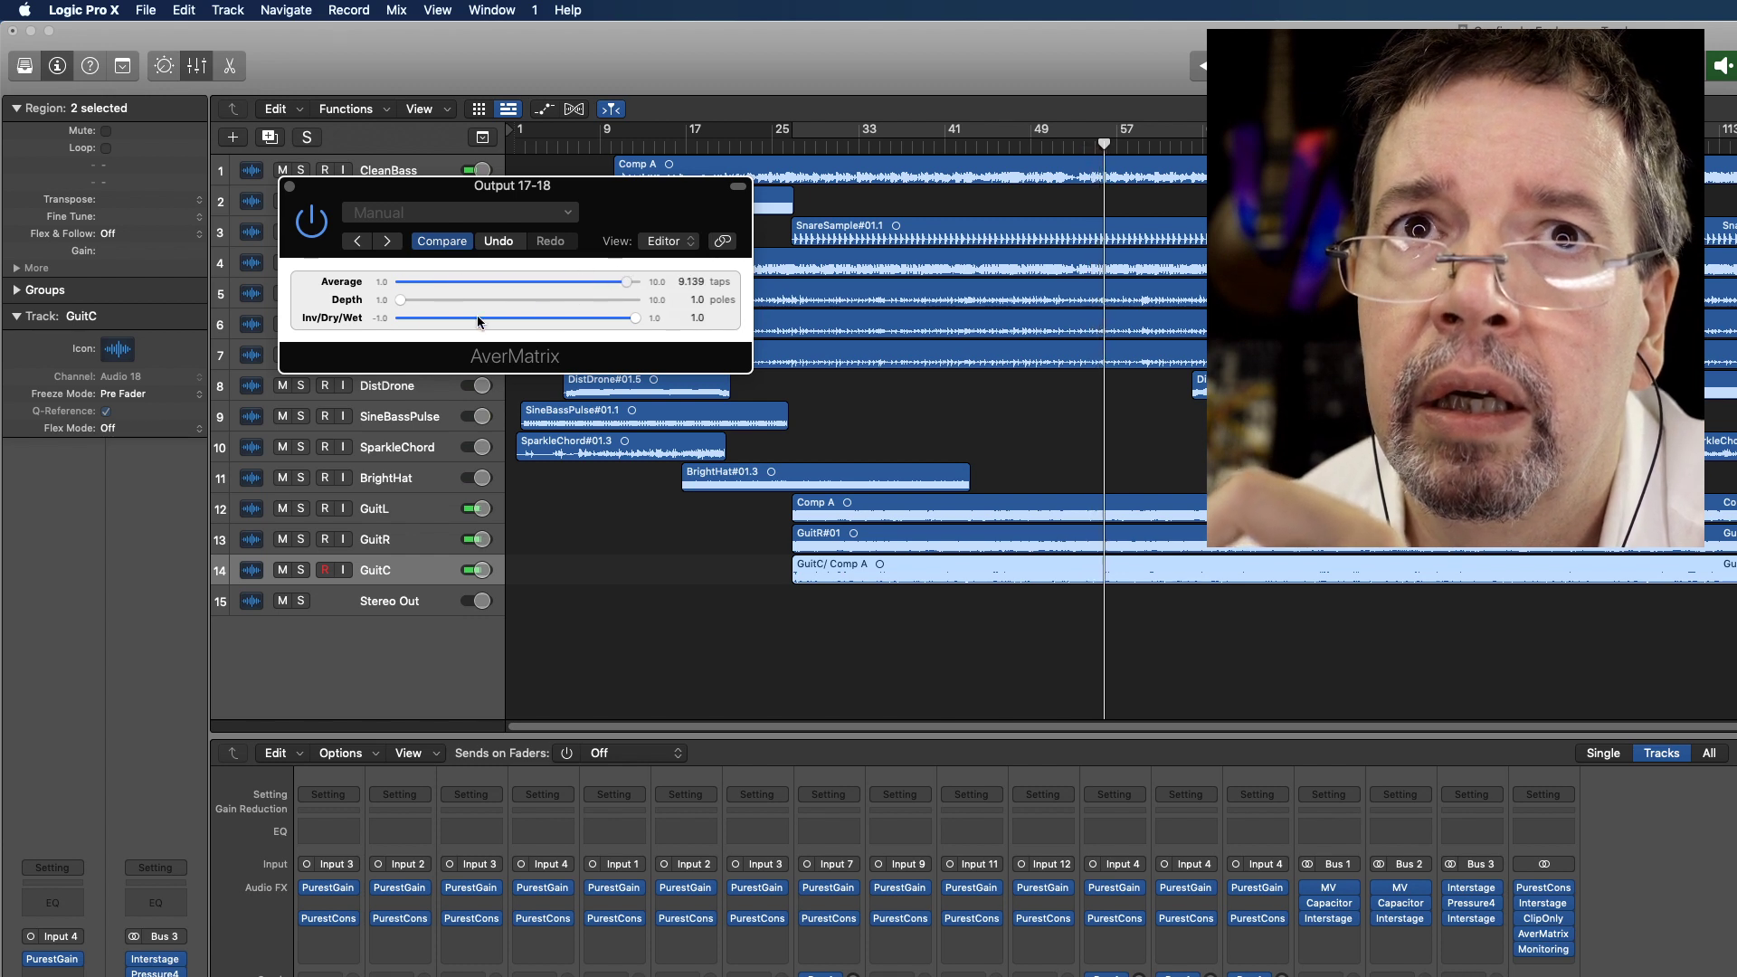
pyautogui.moveTo(399, 298)
pyautogui.mouseDown()
pyautogui.moveTo(630, 299)
pyautogui.moveTo(475, 279)
pyautogui.moveTo(631, 280)
pyautogui.mouseUp()
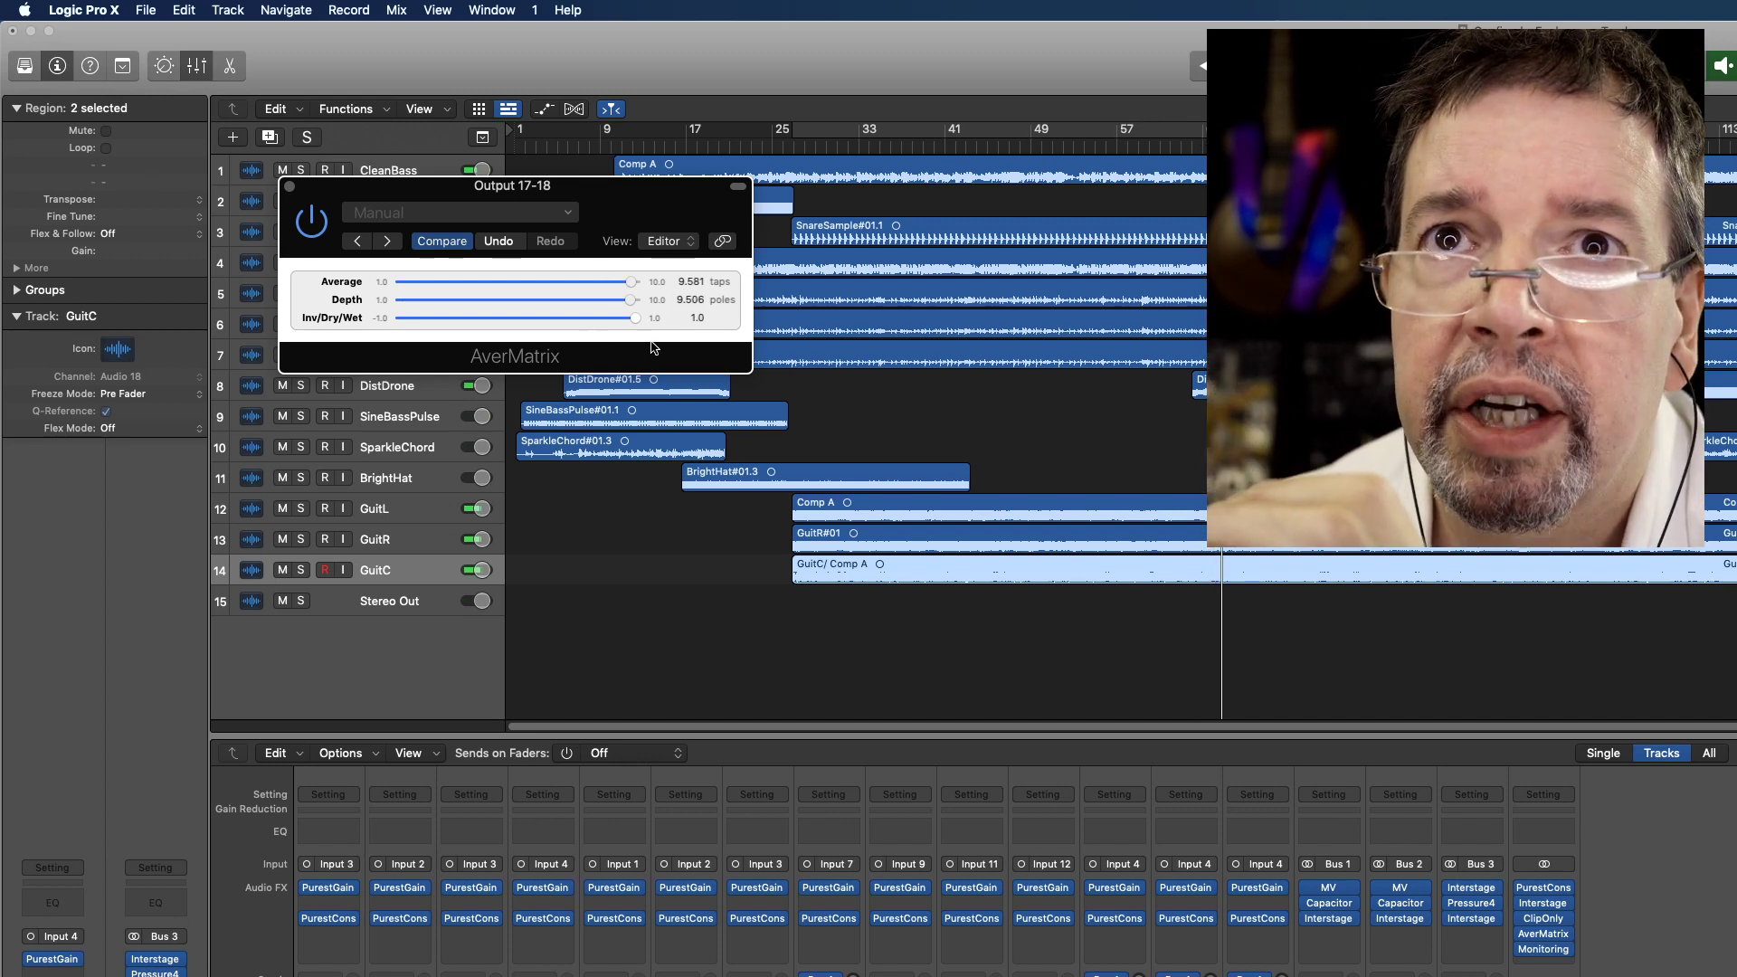
pyautogui.moveTo(636, 318); pyautogui.dragTo(419, 336)
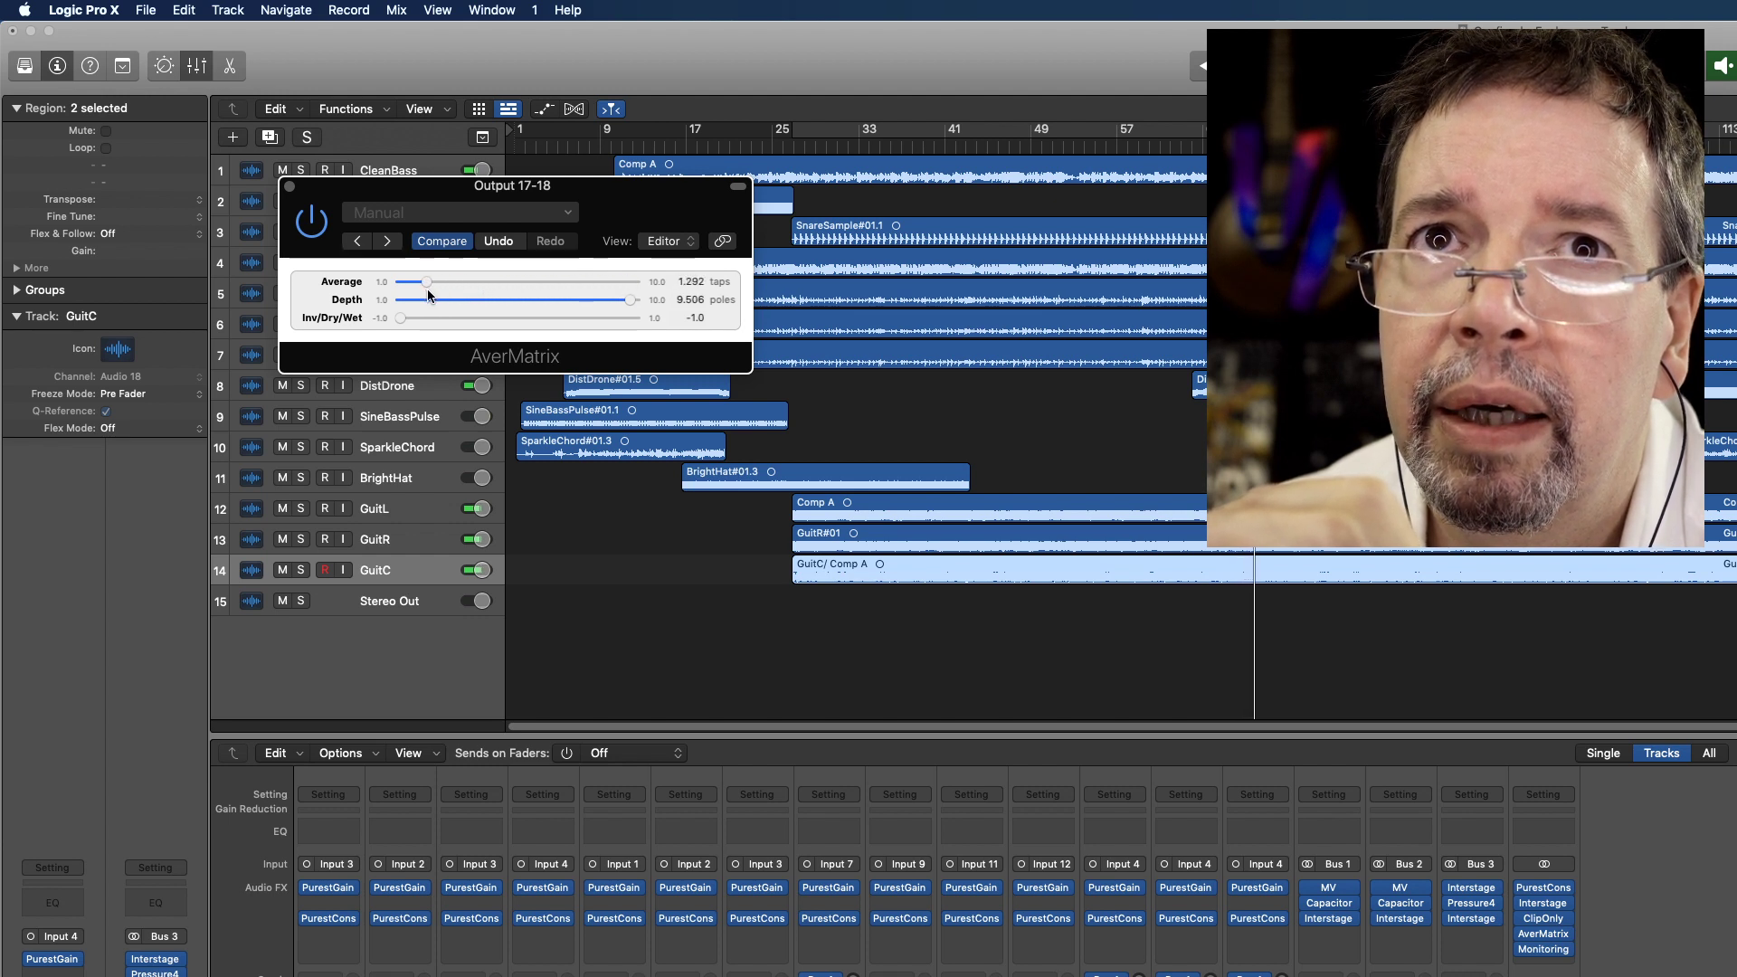
pyautogui.moveTo(417, 292); pyautogui.dragTo(445, 286)
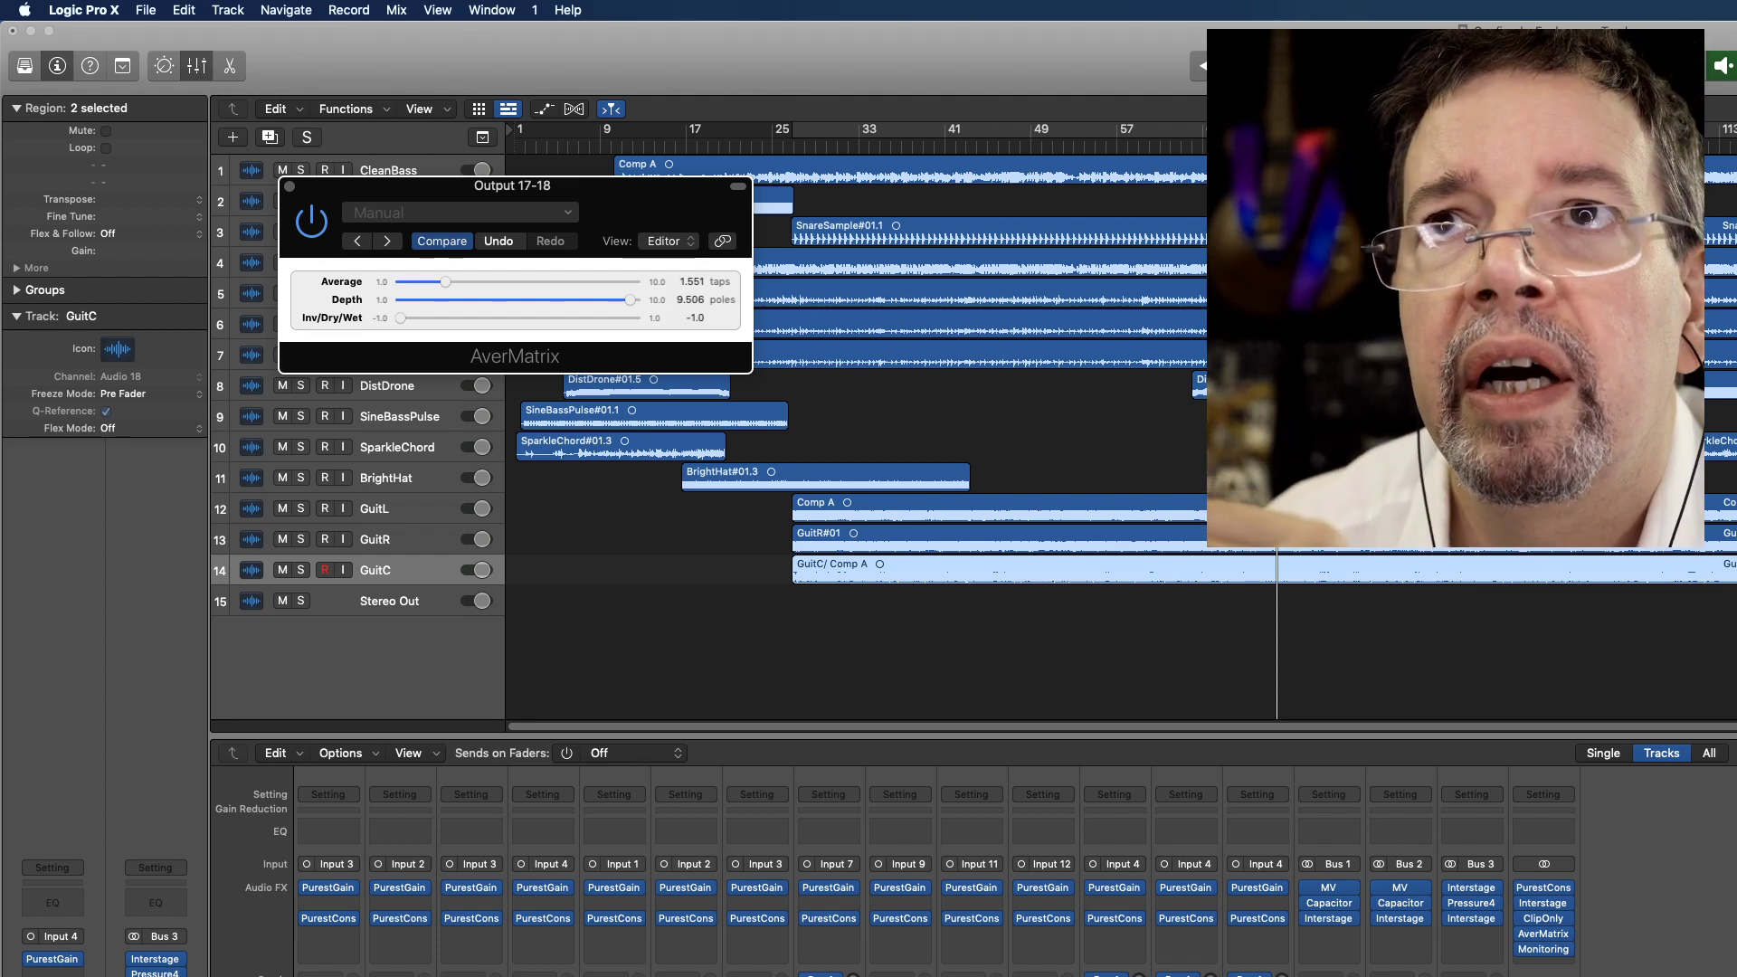
# - Start playback and drop AverMatrix Depth back to 1.0 poles
pyautogui.press('space')
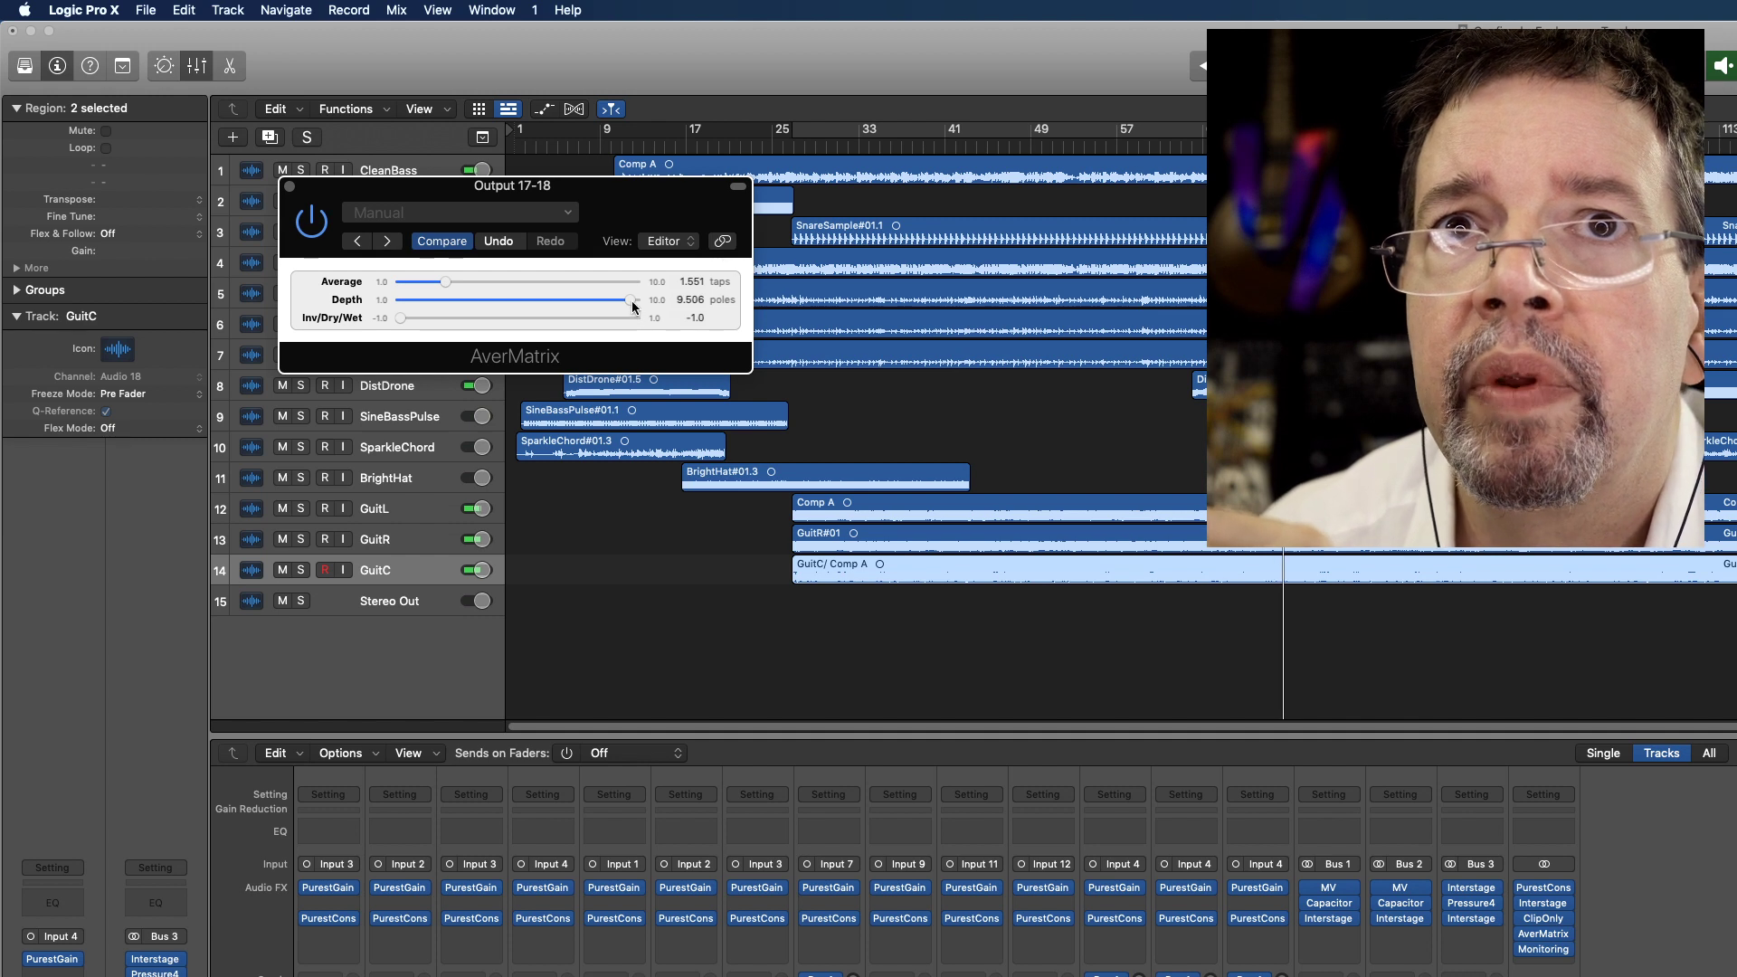
pyautogui.moveTo(632, 301); pyautogui.dragTo(289, 322)
# - Reset Depth to 1.0 poles, sweep Average between about 4.3 and 3.5 taps, and restart playback
pyautogui.click(447, 284)
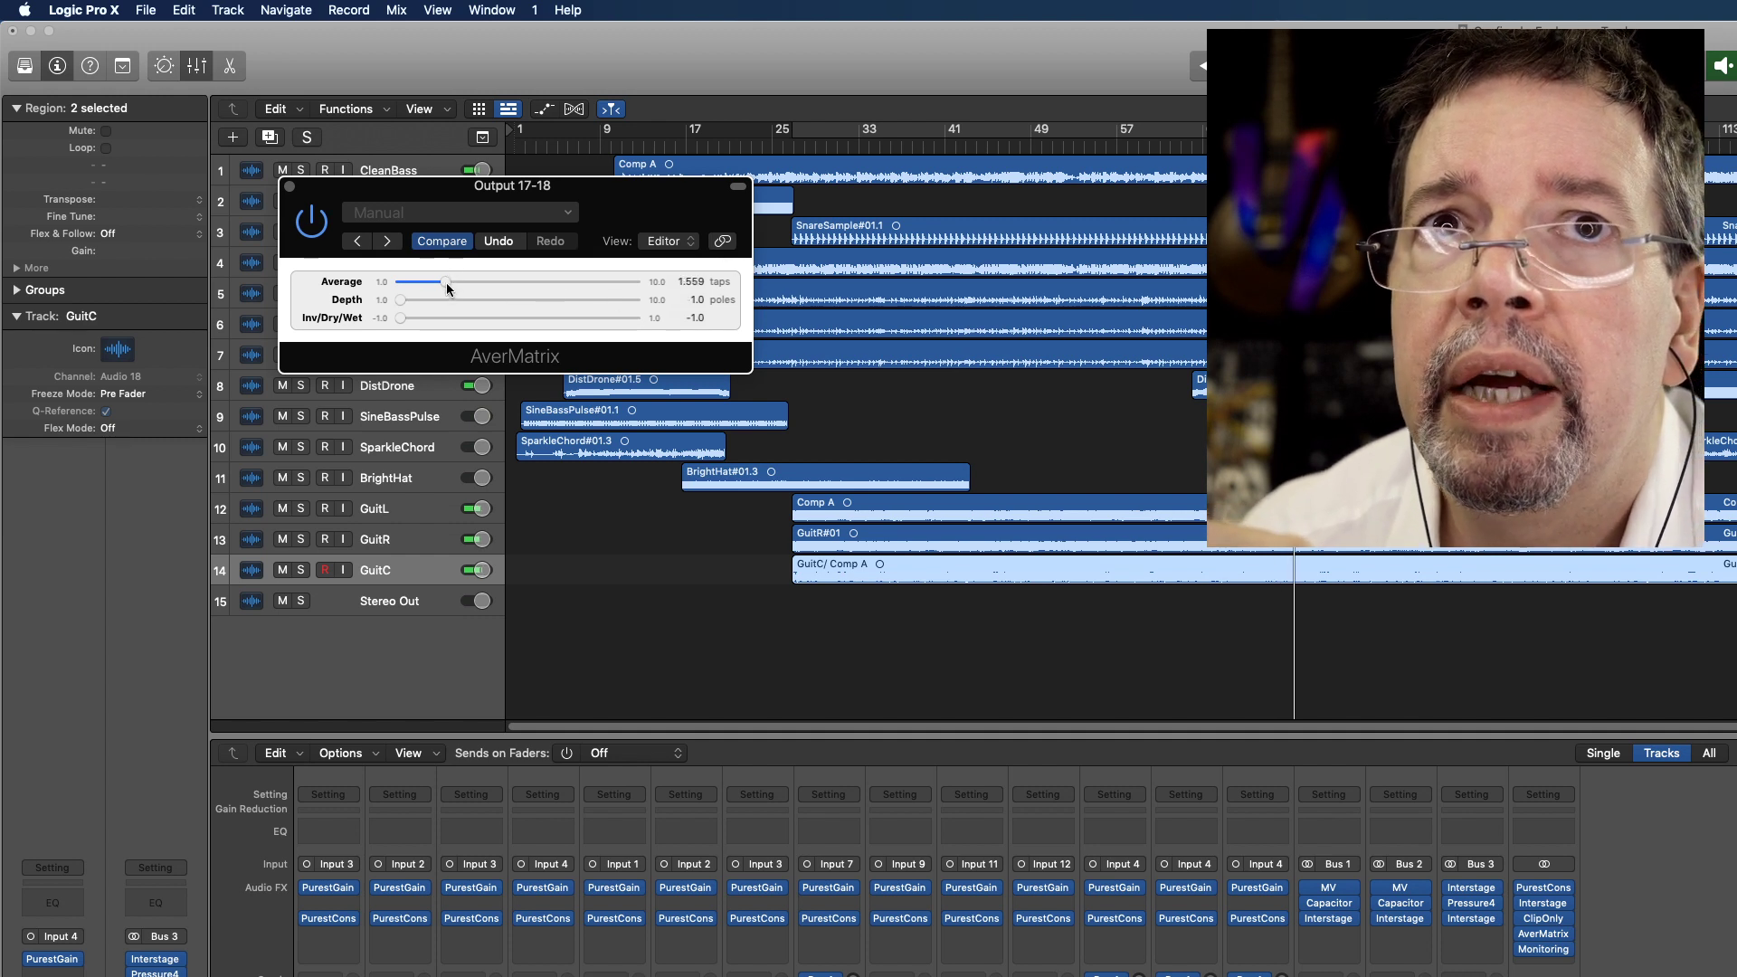
pyautogui.moveTo(447, 284); pyautogui.dragTo(549, 284)
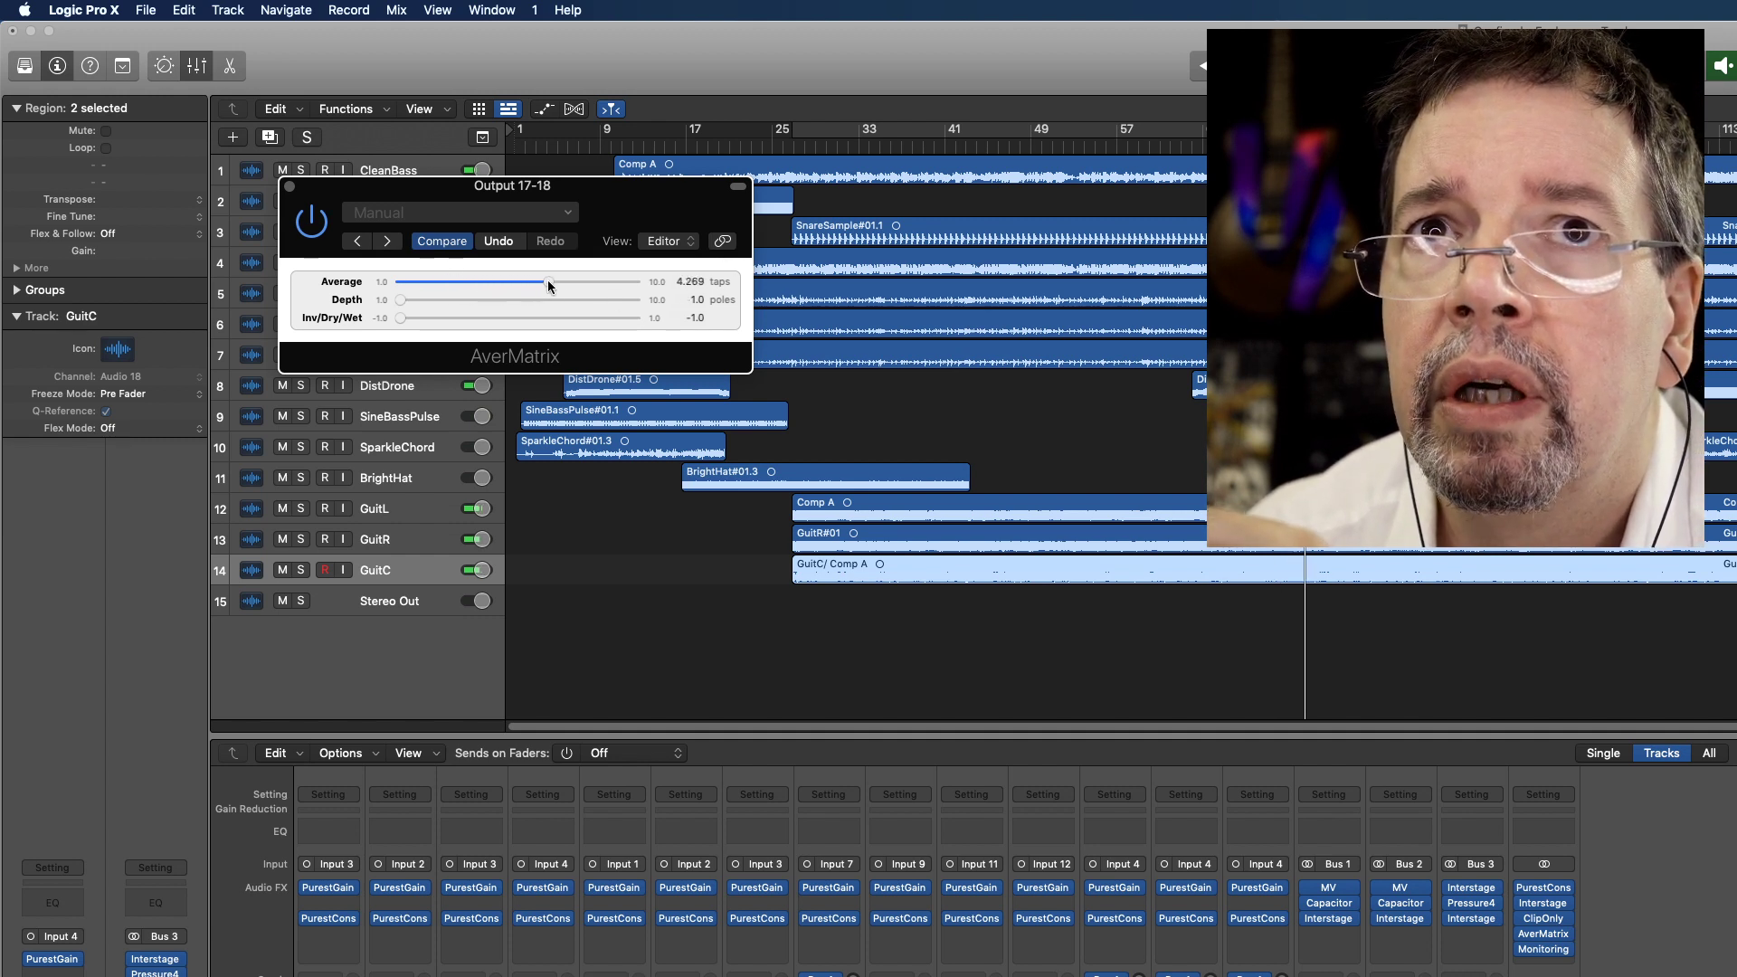
pyautogui.moveTo(621, 285)
pyautogui.mouseDown()
pyautogui.moveTo(438, 289)
pyautogui.moveTo(531, 286)
pyautogui.mouseUp()
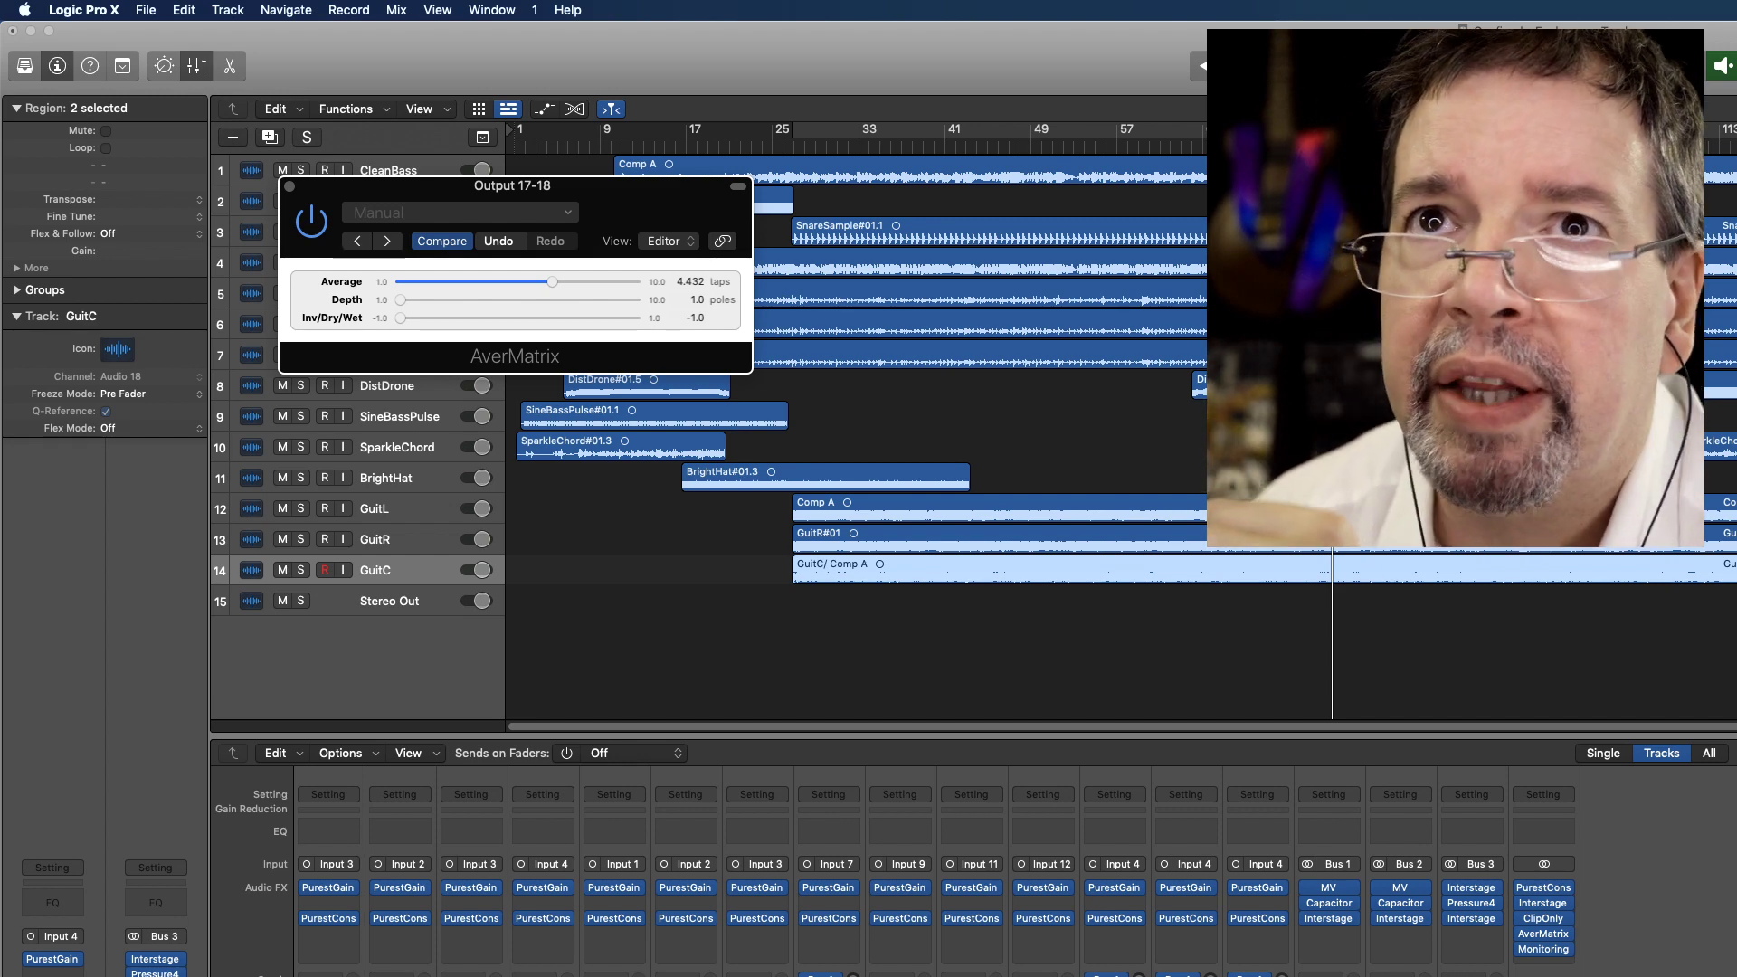
pyautogui.press('space')
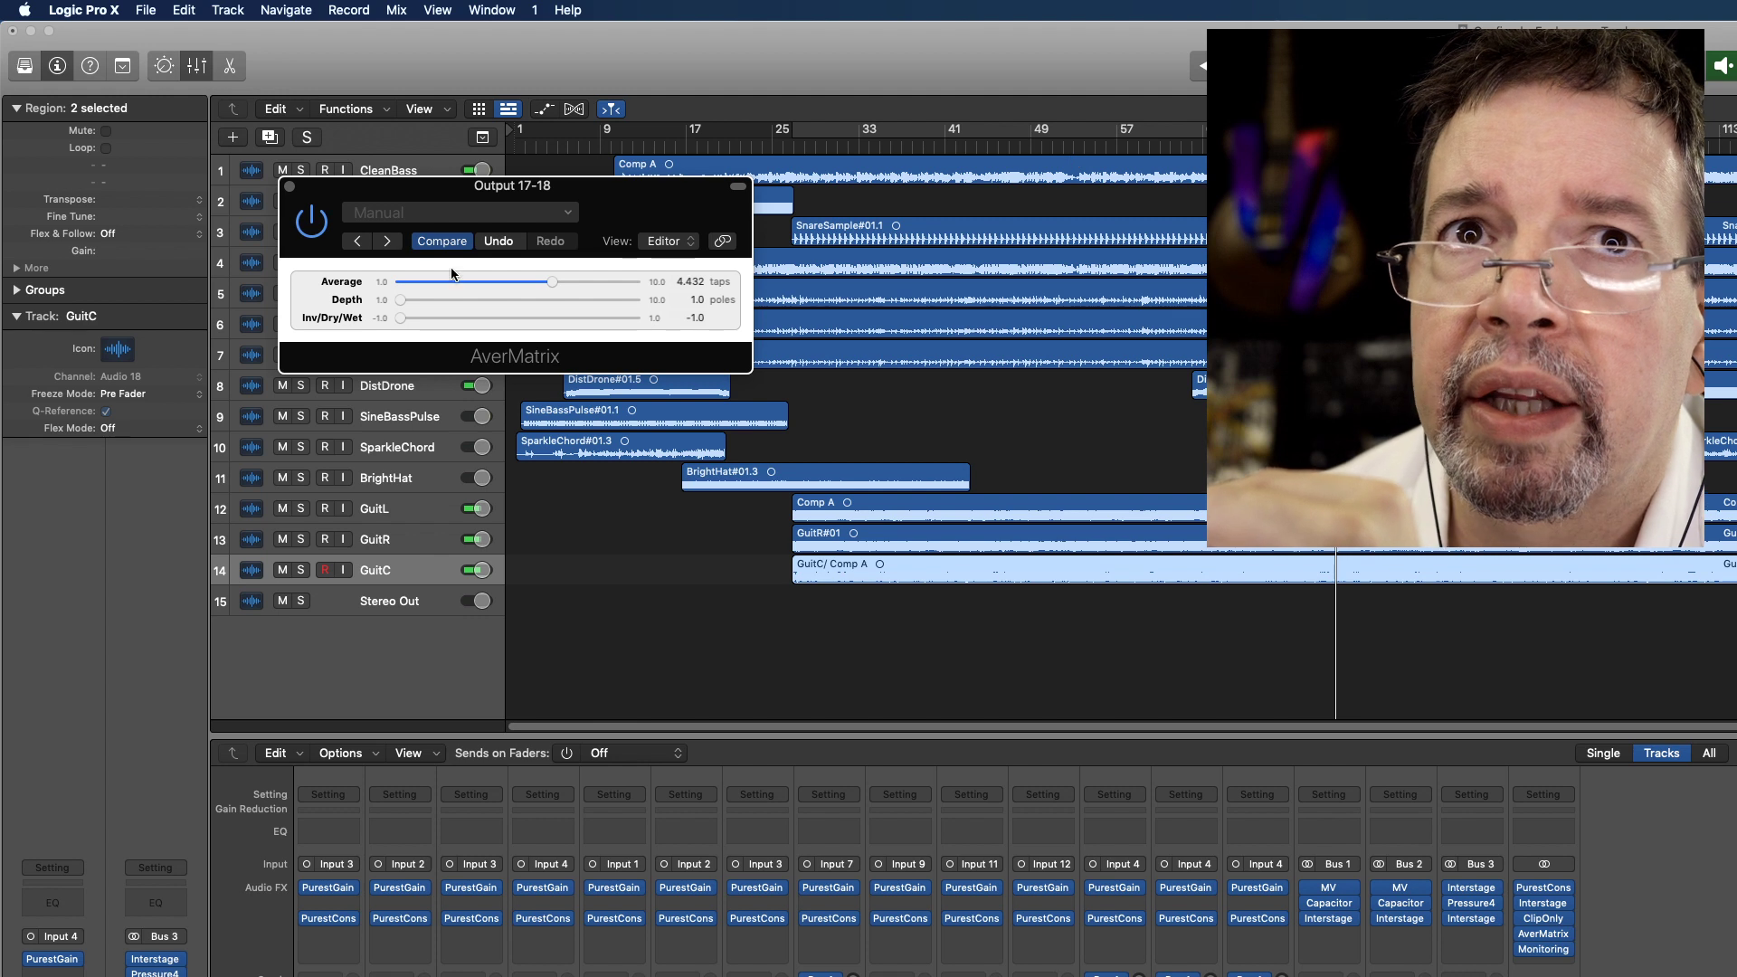
# - Bring Average down to about 1.28 taps and raise Depth to its 10.0-pole maximum
pyautogui.moveTo(543, 282); pyautogui.dragTo(529, 278)
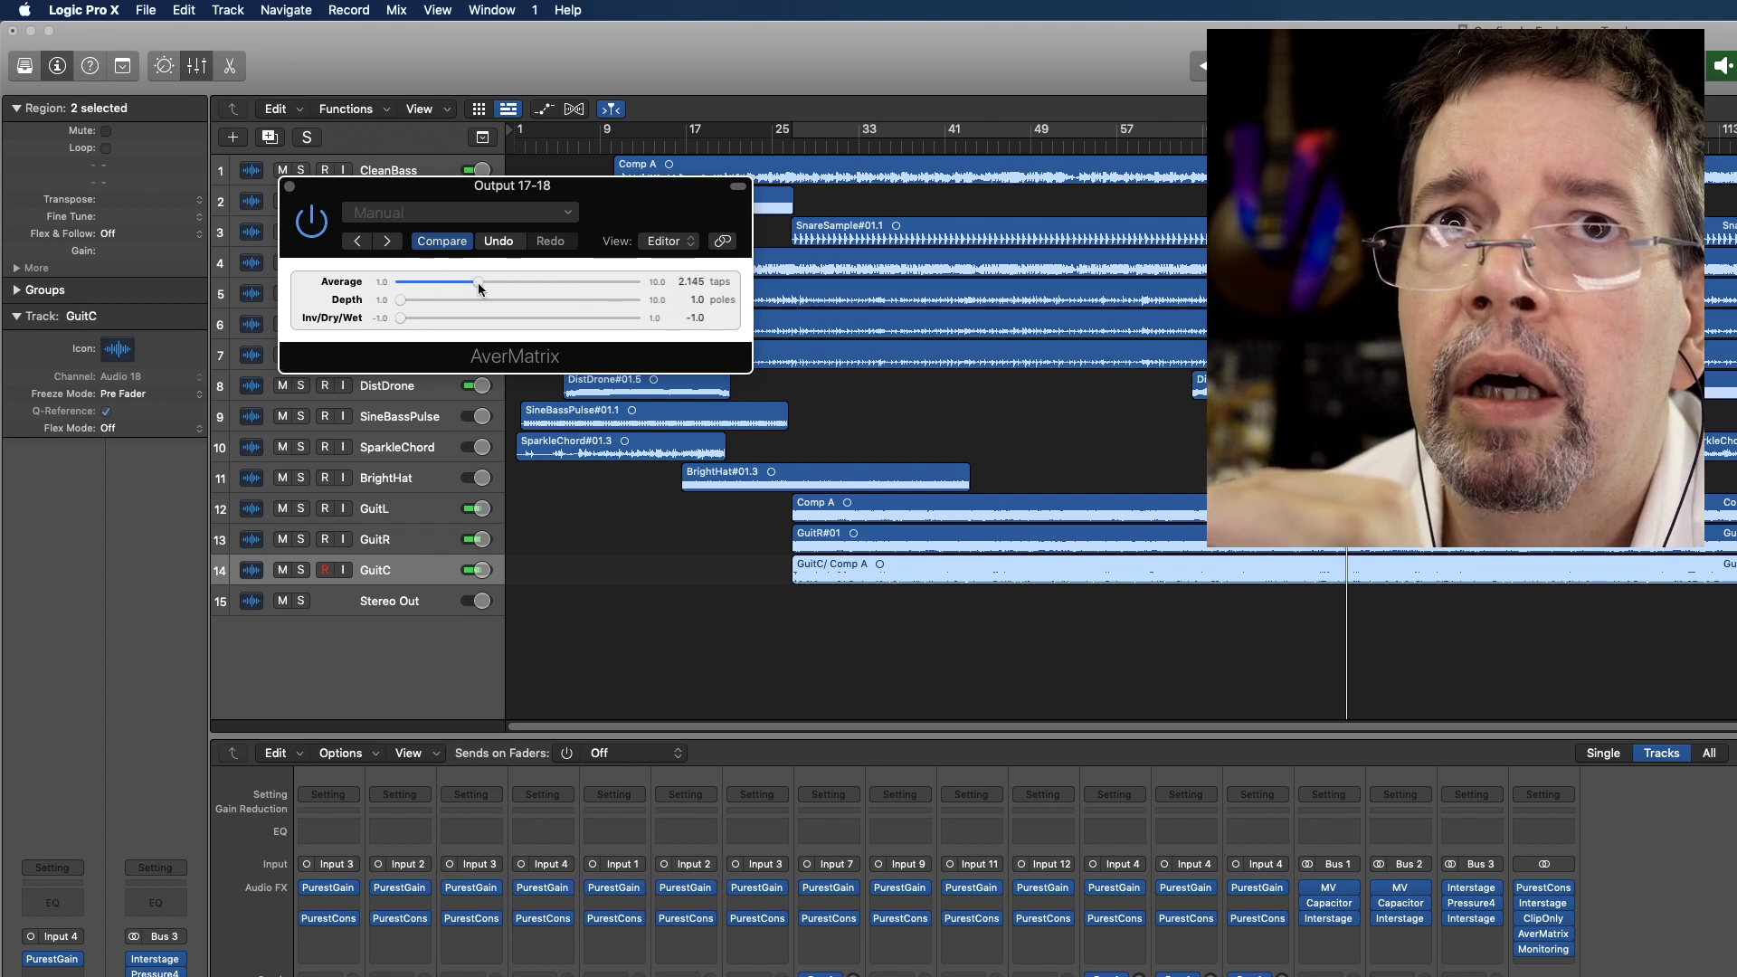
pyautogui.moveTo(514, 287); pyautogui.dragTo(501, 283)
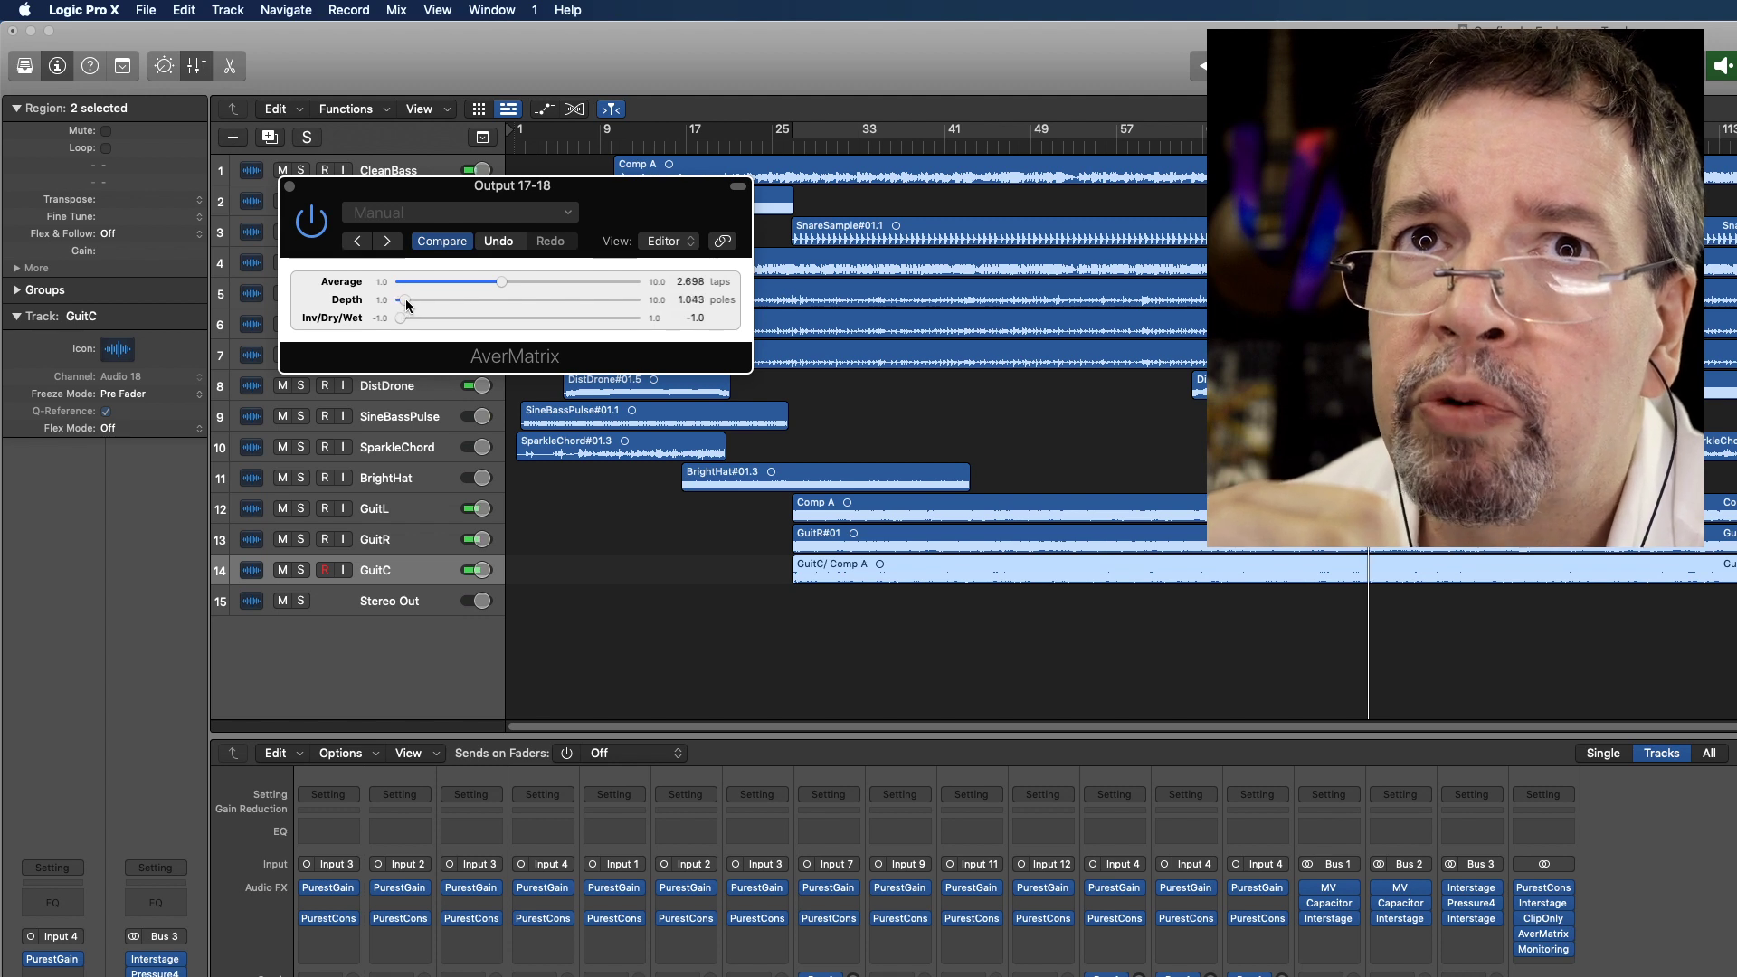
pyautogui.moveTo(402, 302)
pyautogui.mouseDown()
pyautogui.moveTo(471, 301)
pyautogui.moveTo(502, 279)
pyautogui.mouseUp()
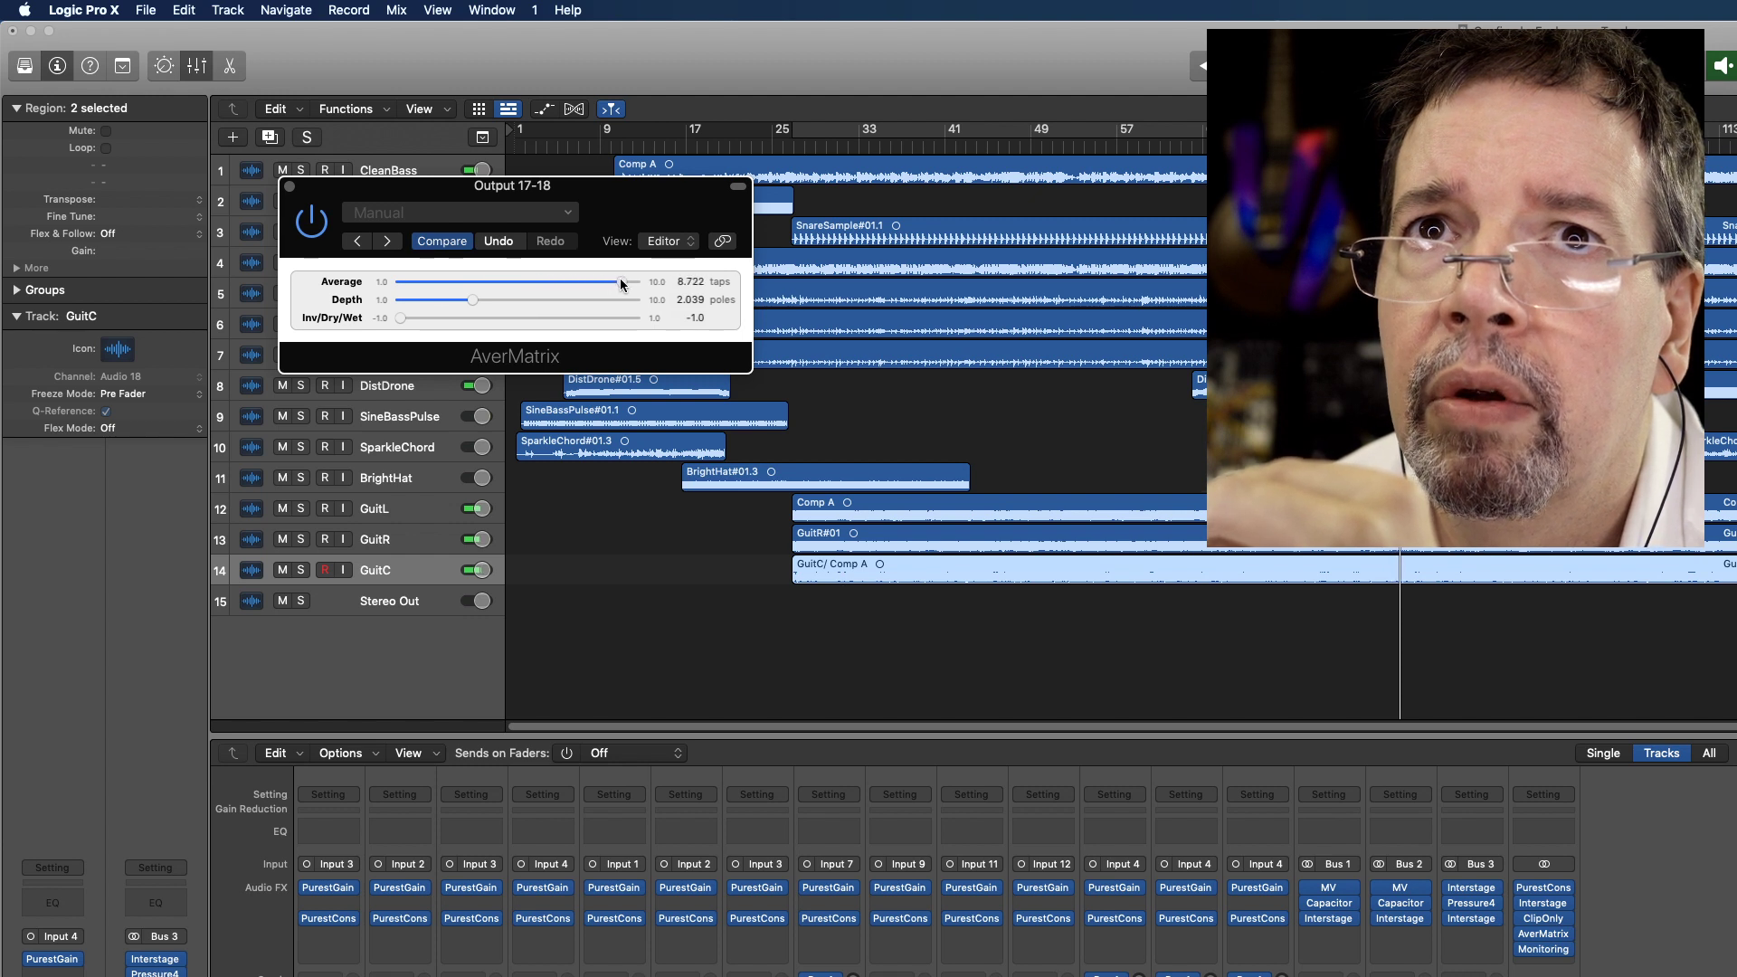
pyautogui.moveTo(620, 281); pyautogui.dragTo(568, 283)
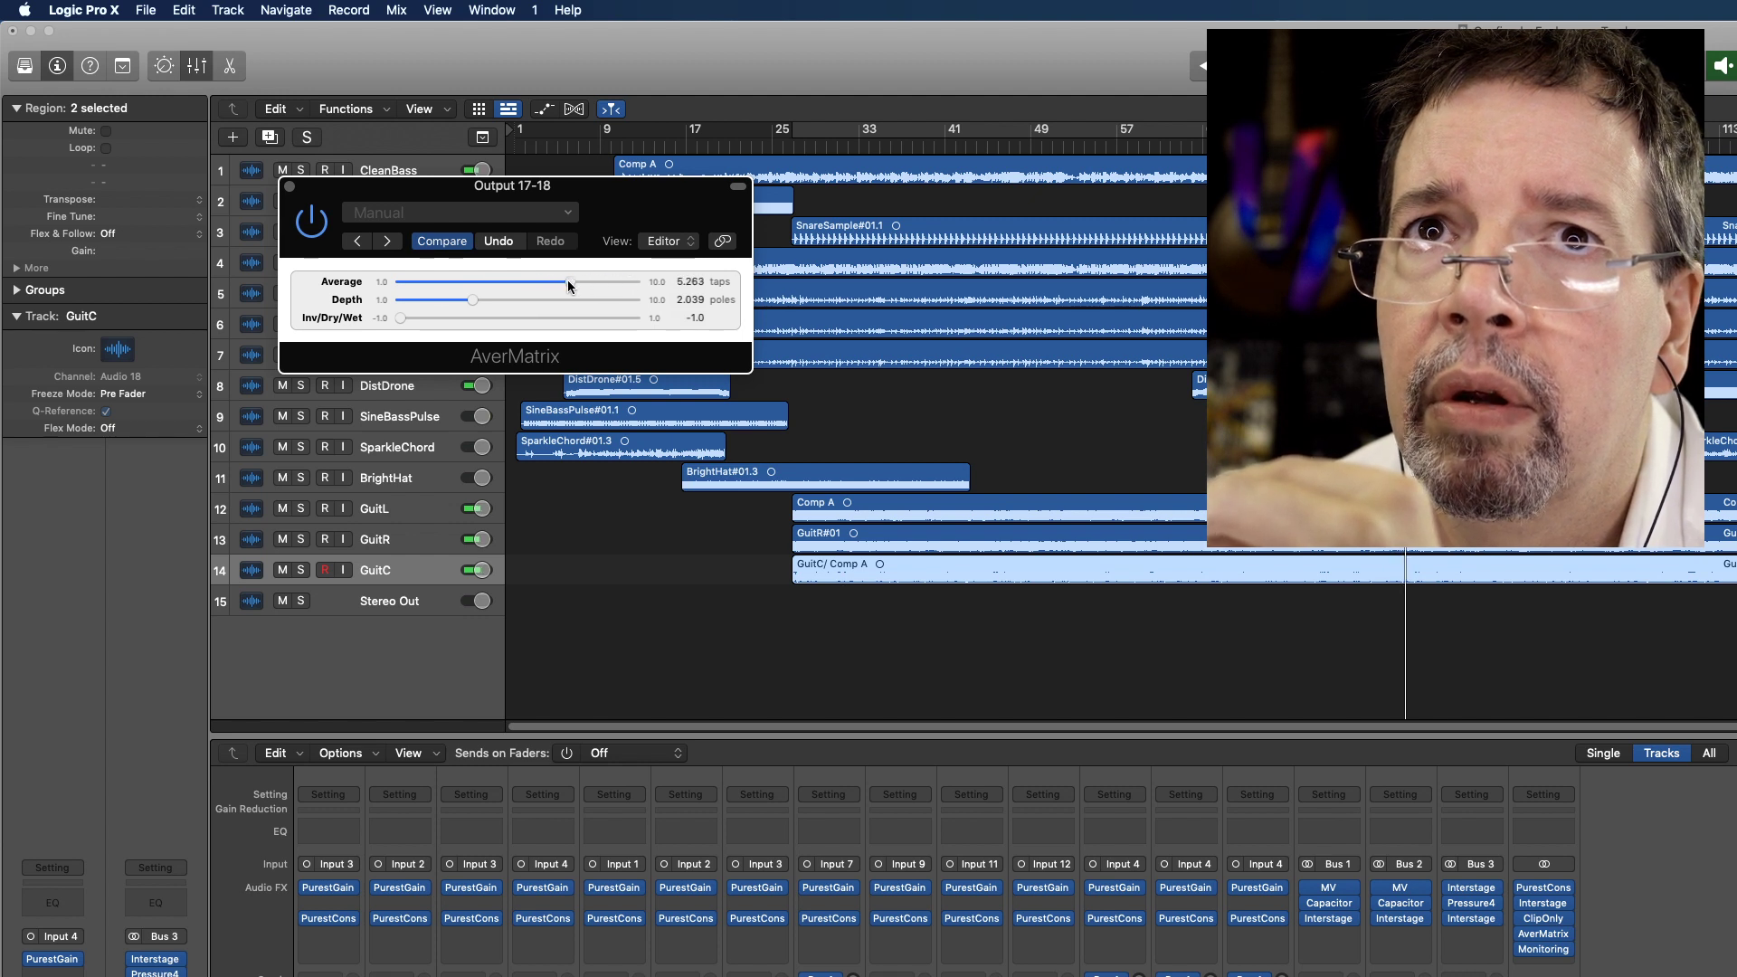
pyautogui.click(457, 291)
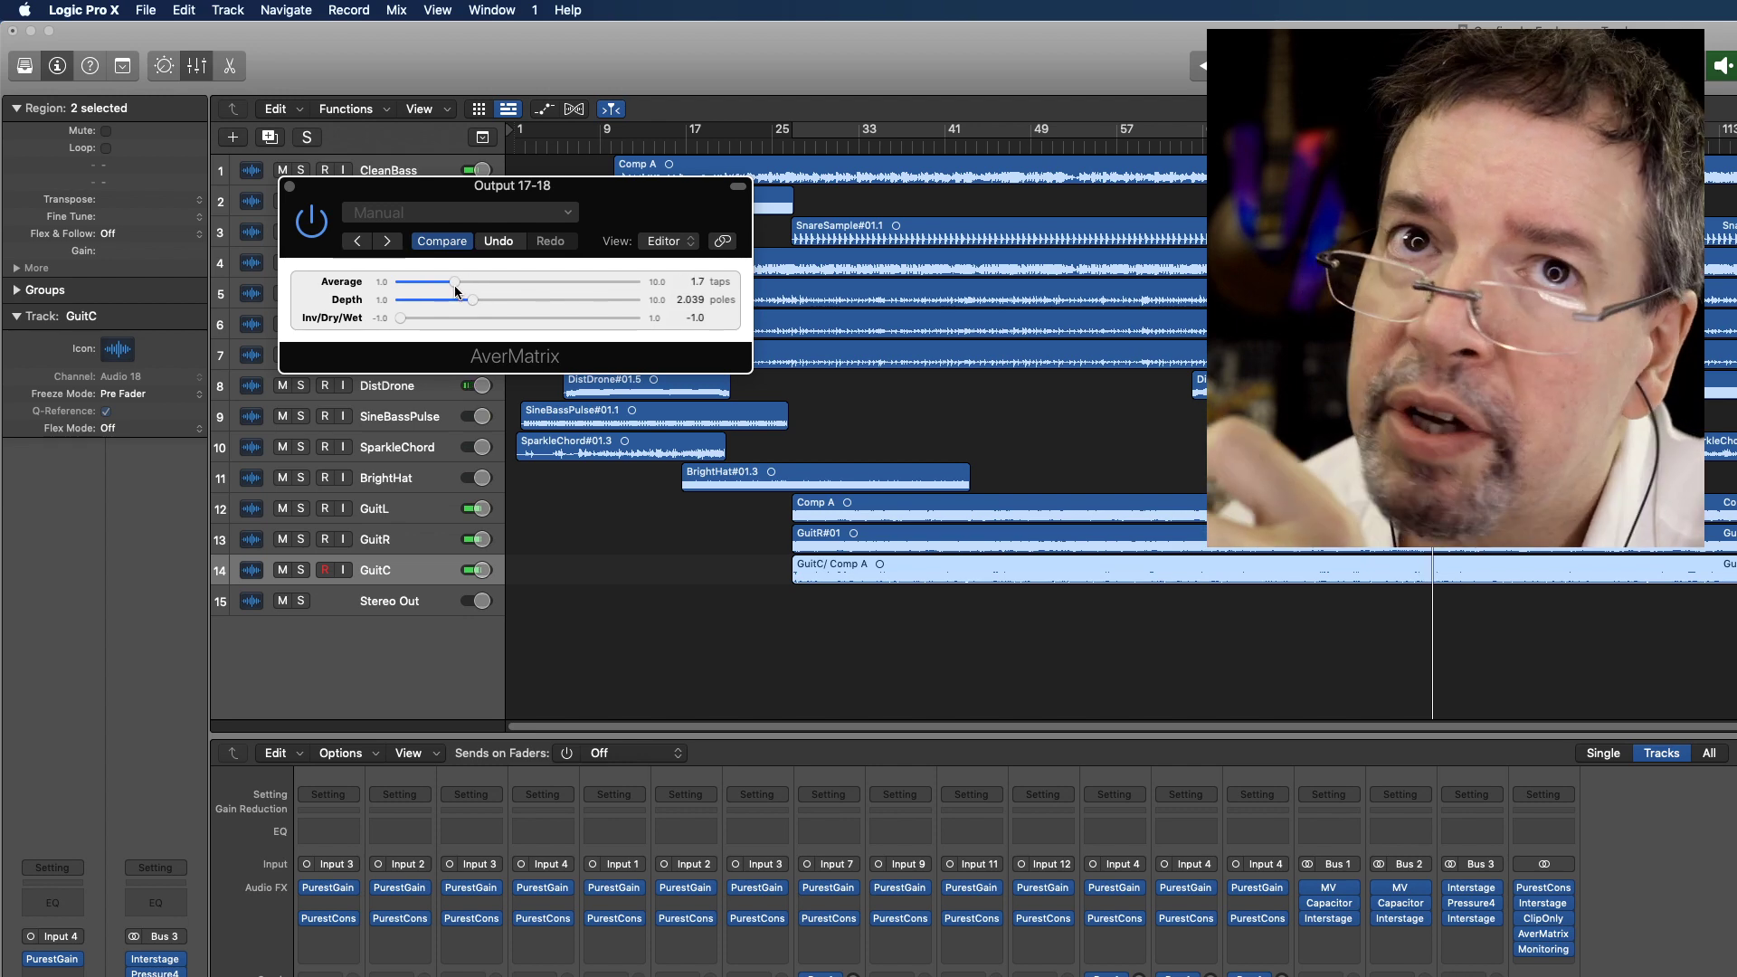
pyautogui.moveTo(456, 286); pyautogui.dragTo(535, 277)
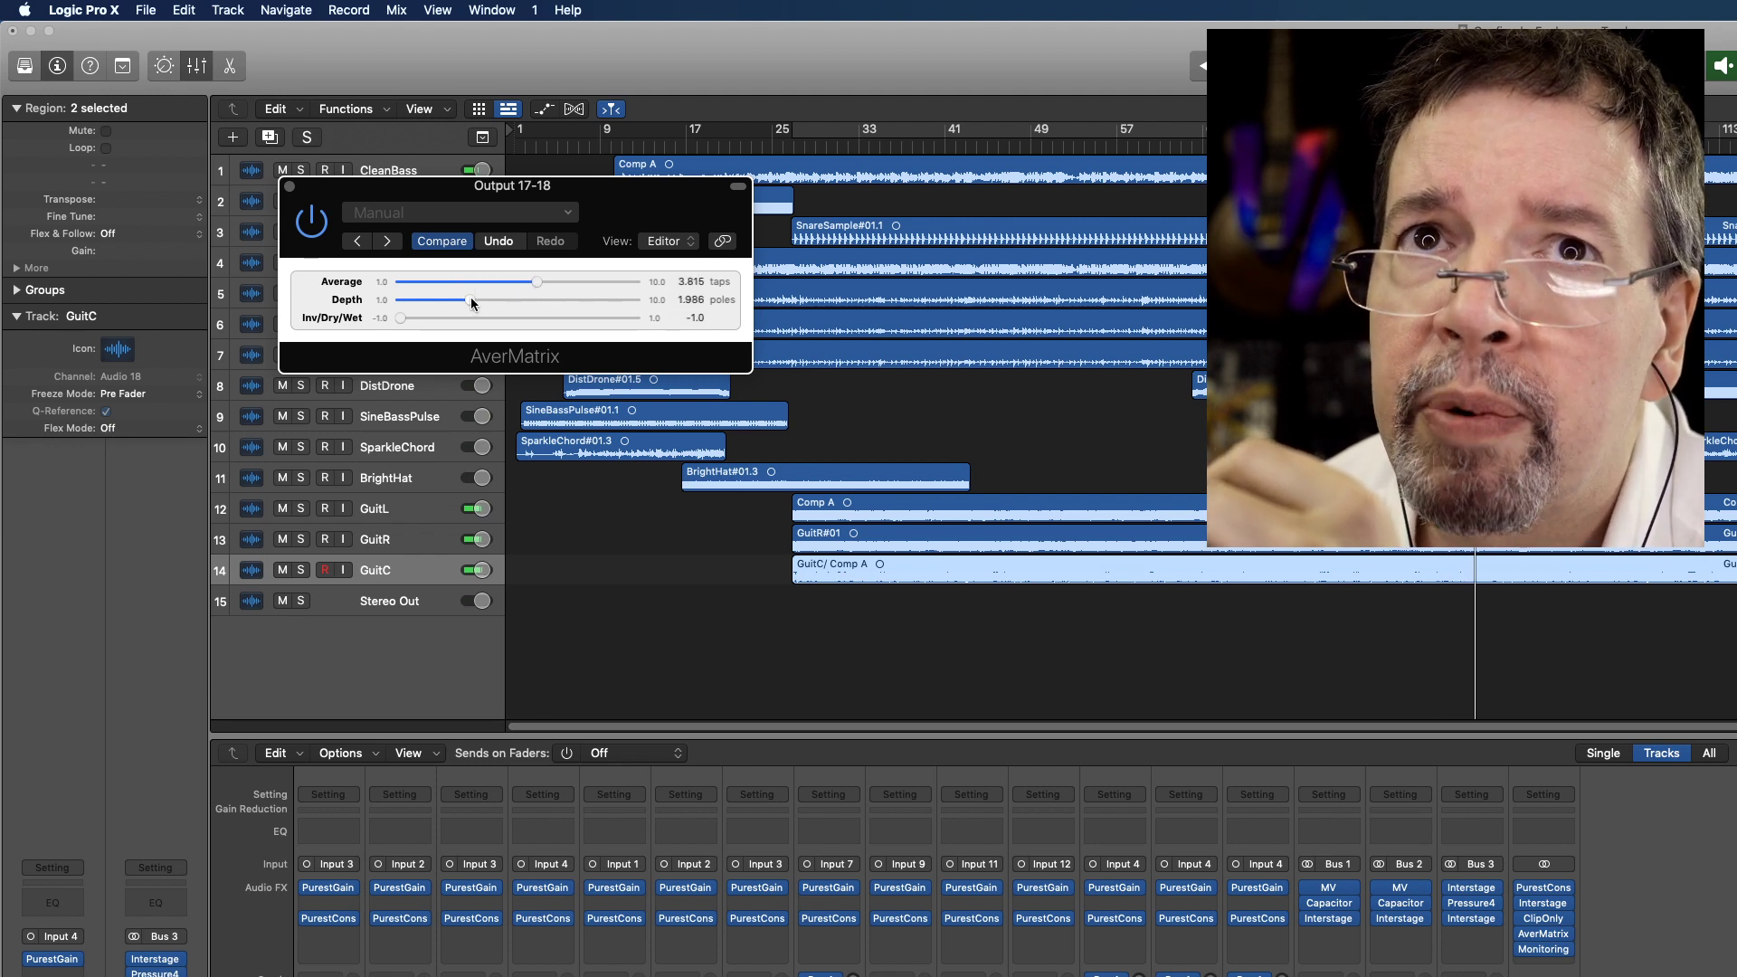
pyautogui.moveTo(472, 305)
pyautogui.mouseDown()
pyautogui.moveTo(532, 298)
pyautogui.moveTo(502, 279)
pyautogui.moveTo(620, 299)
pyautogui.mouseUp()
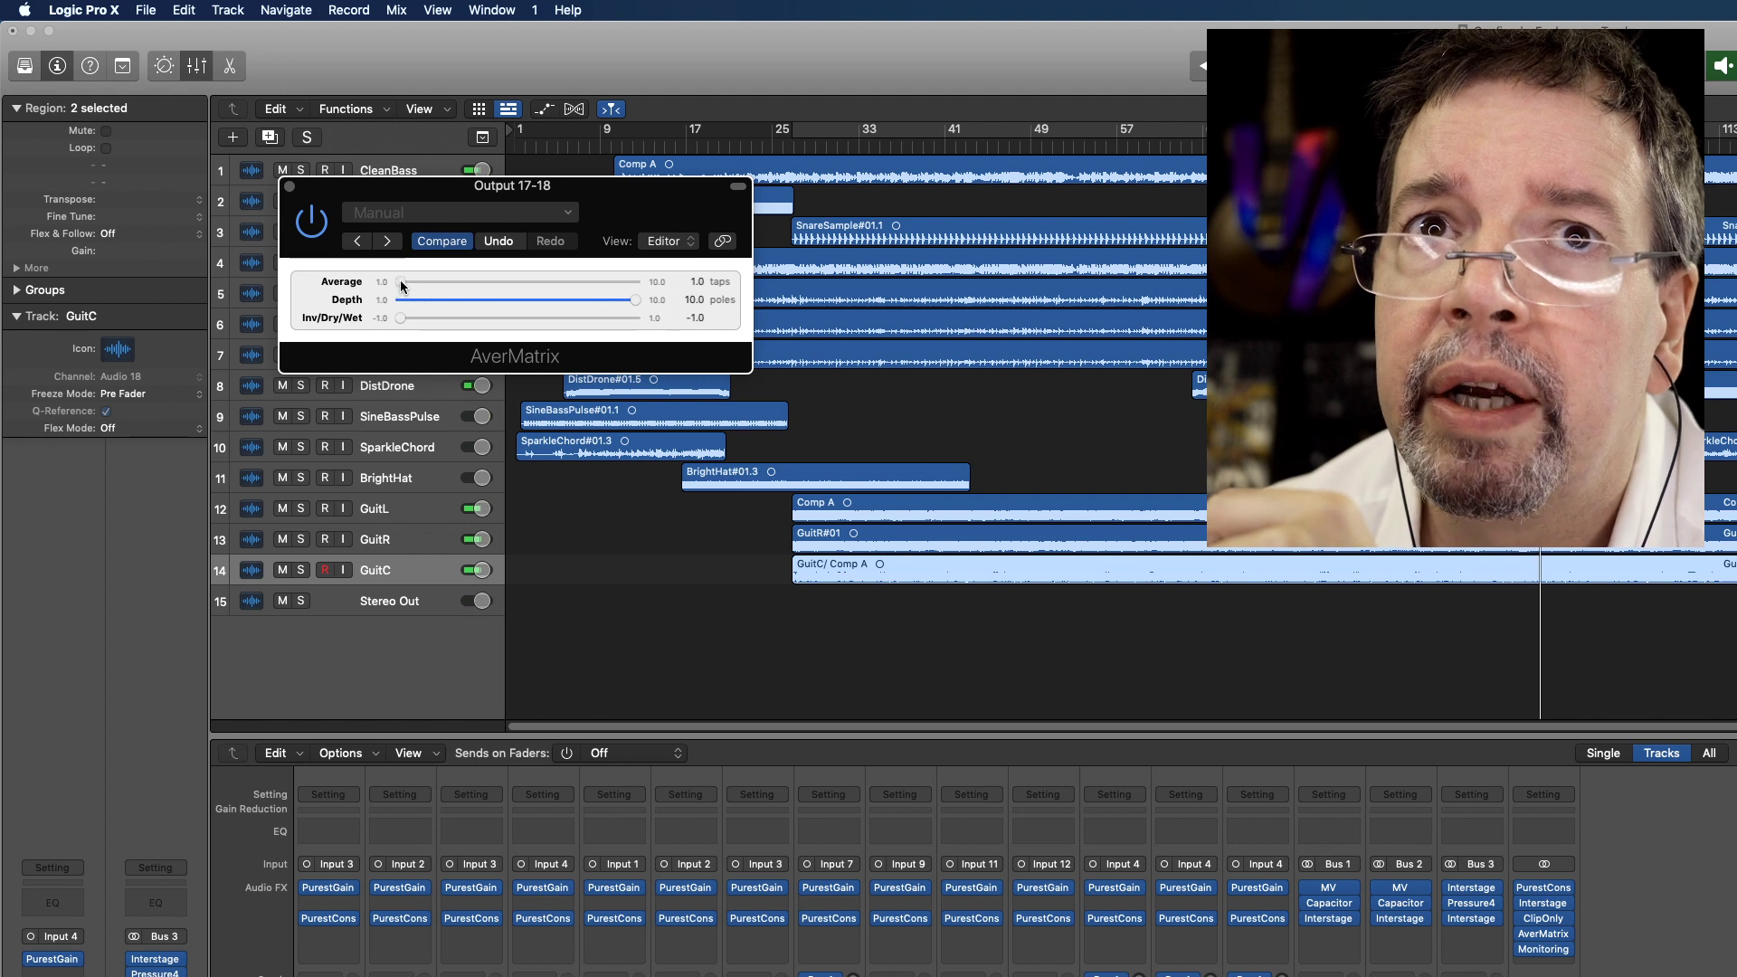
pyautogui.moveTo(401, 286); pyautogui.dragTo(426, 282)
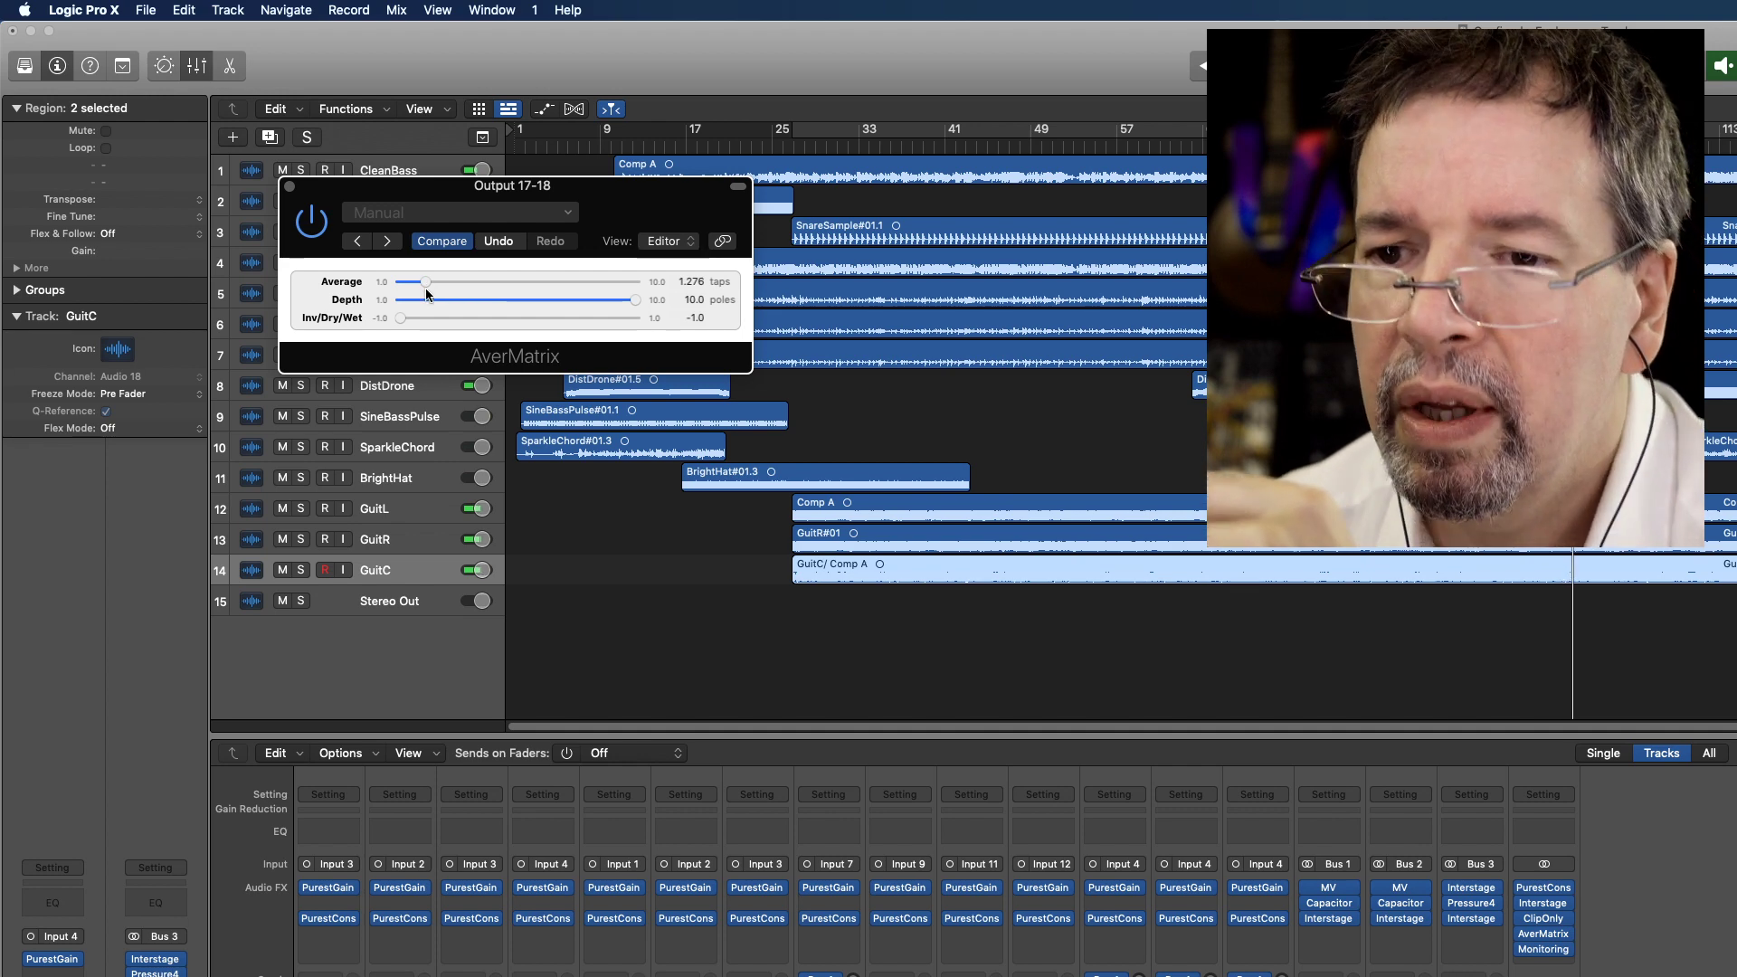
# - Set AverMatrix Average to 1.623 taps, Inv/Dry/Wet to about -0.3, and Depth to 2.266 poles
pyautogui.moveTo(425, 281)
pyautogui.mouseDown()
pyautogui.moveTo(453, 275)
pyautogui.moveTo(425, 321)
pyautogui.mouseUp()
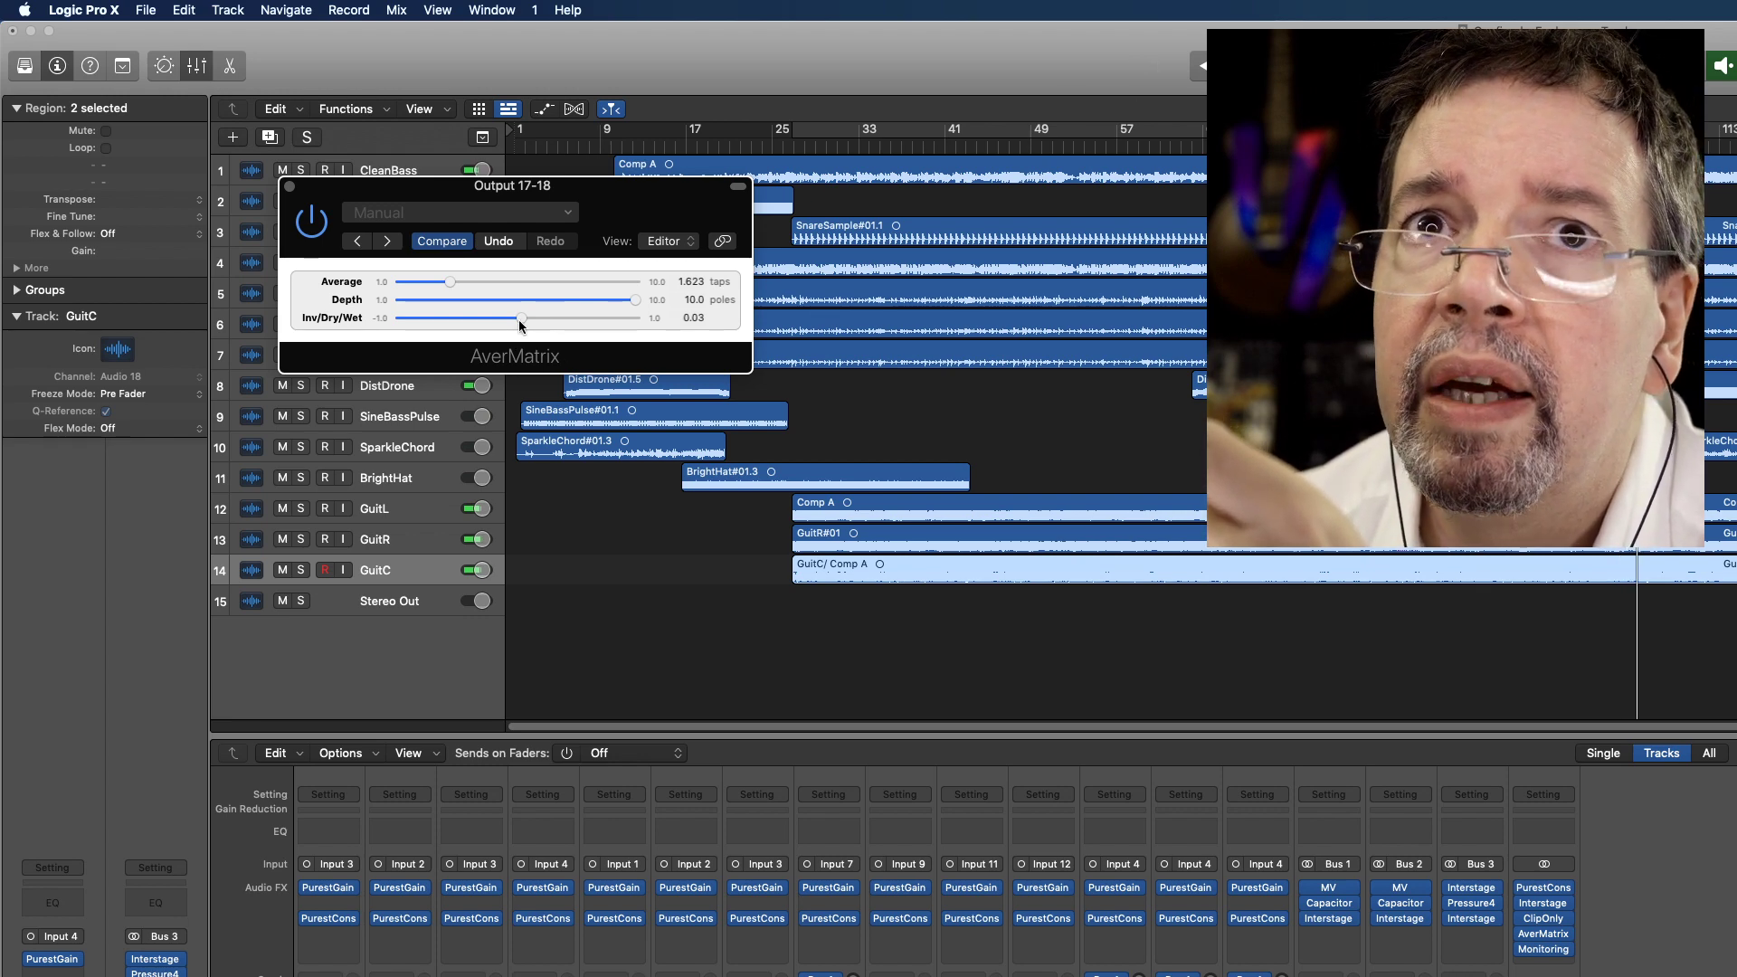
pyautogui.moveTo(521, 321); pyautogui.dragTo(466, 323)
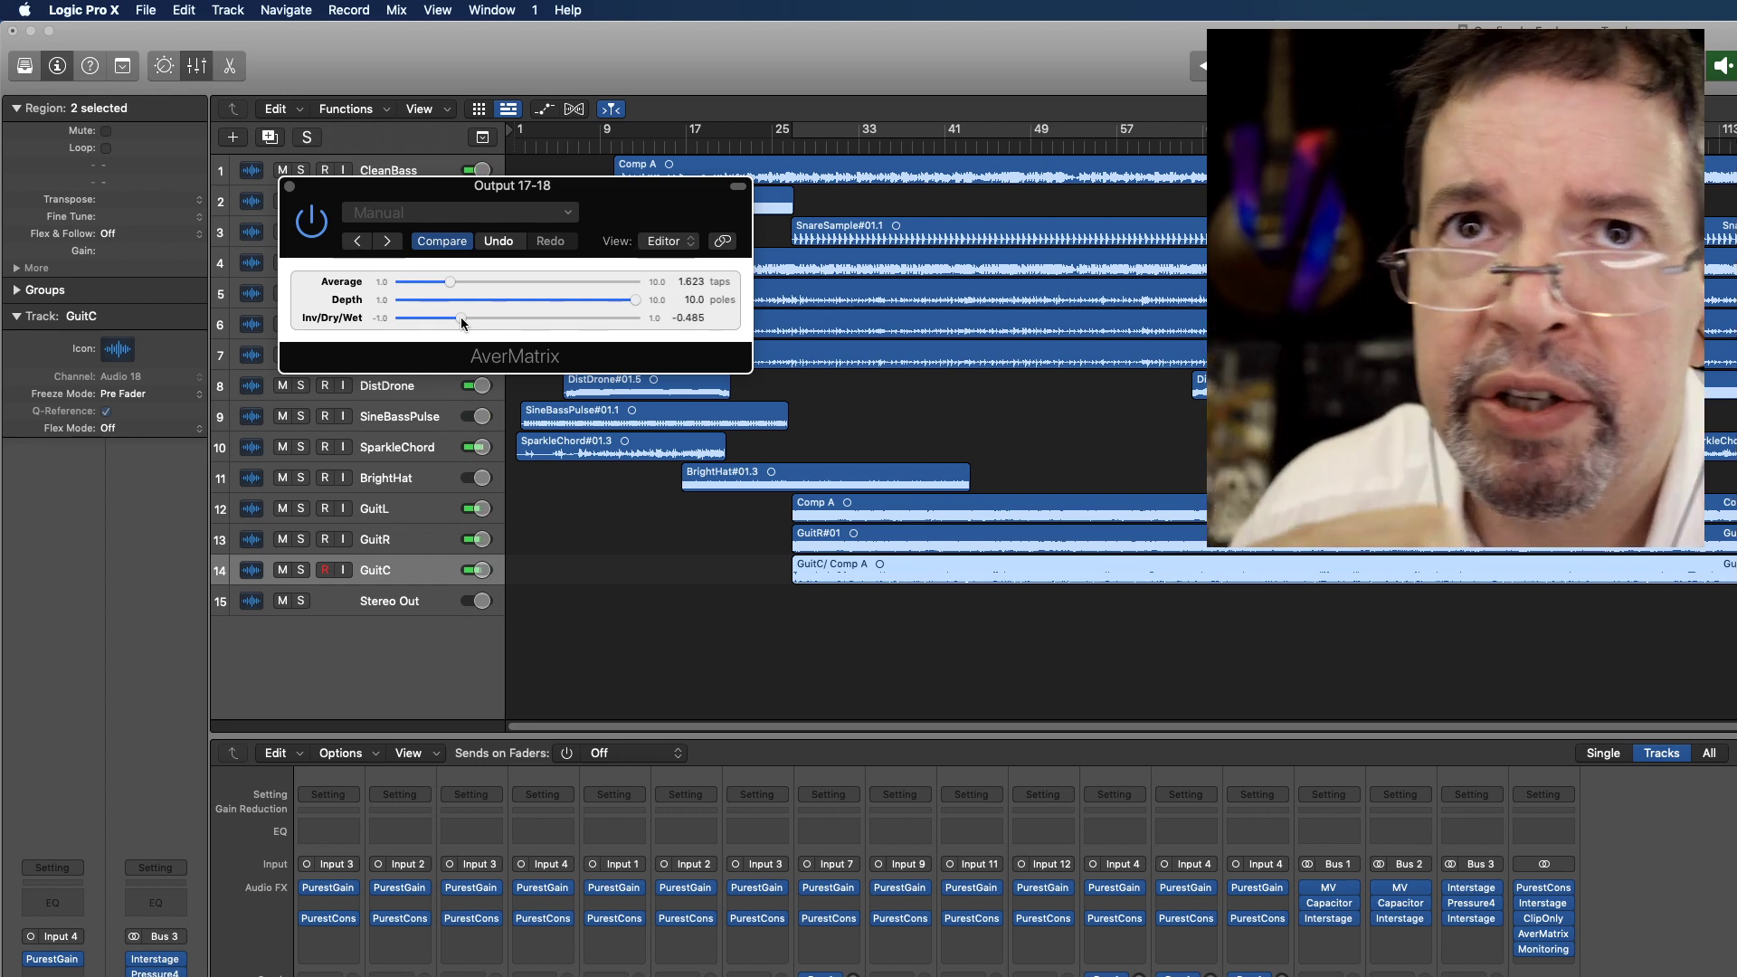
pyautogui.moveTo(460, 319)
pyautogui.mouseDown()
pyautogui.moveTo(412, 318)
pyautogui.moveTo(627, 293)
pyautogui.moveTo(606, 318)
pyautogui.moveTo(514, 318)
pyautogui.mouseUp()
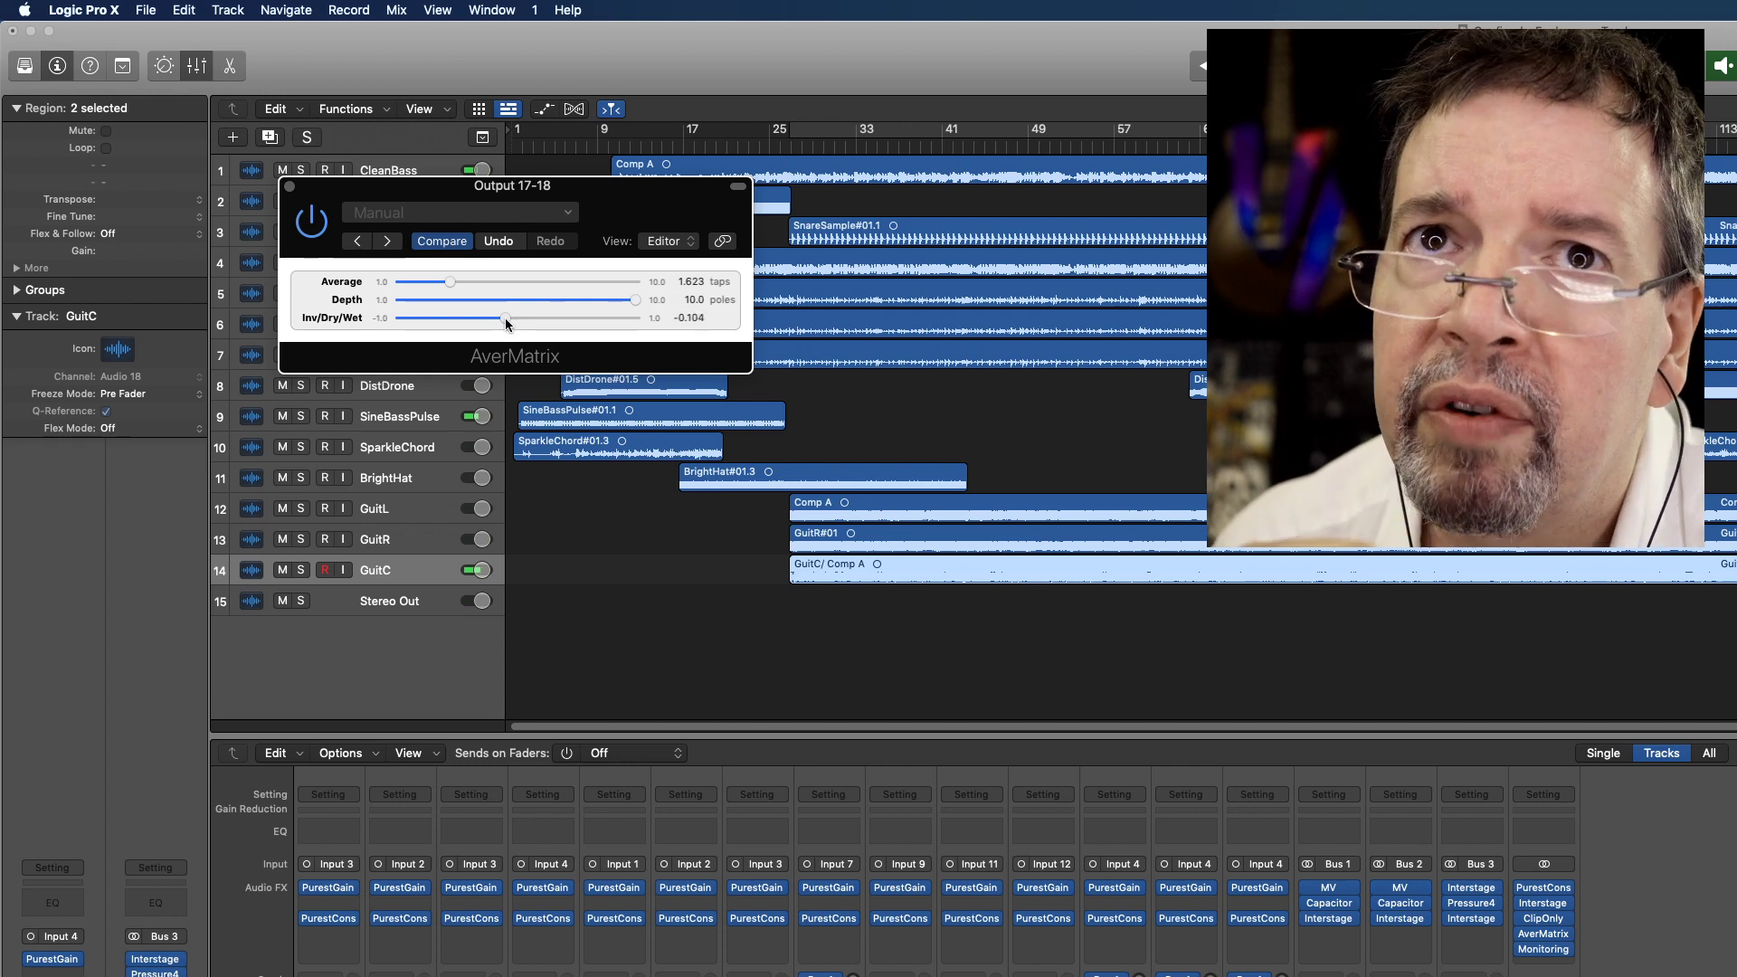
pyautogui.moveTo(498, 328); pyautogui.dragTo(484, 331)
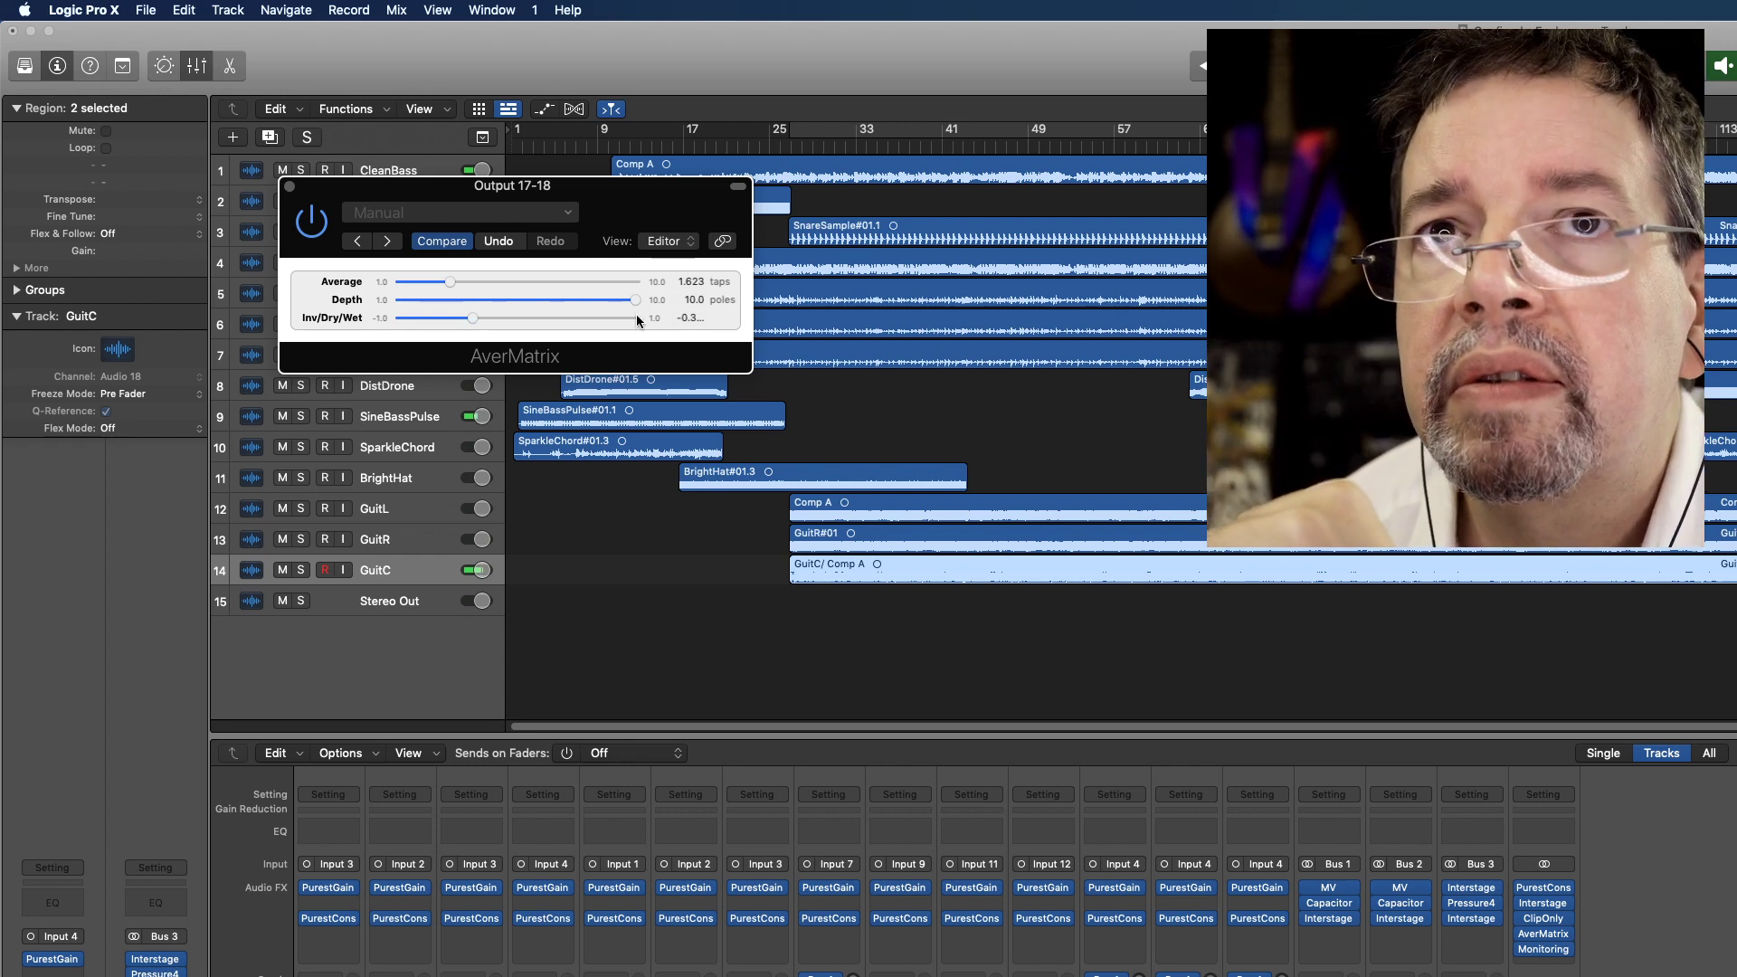
pyautogui.moveTo(637, 300); pyautogui.dragTo(633, 303)
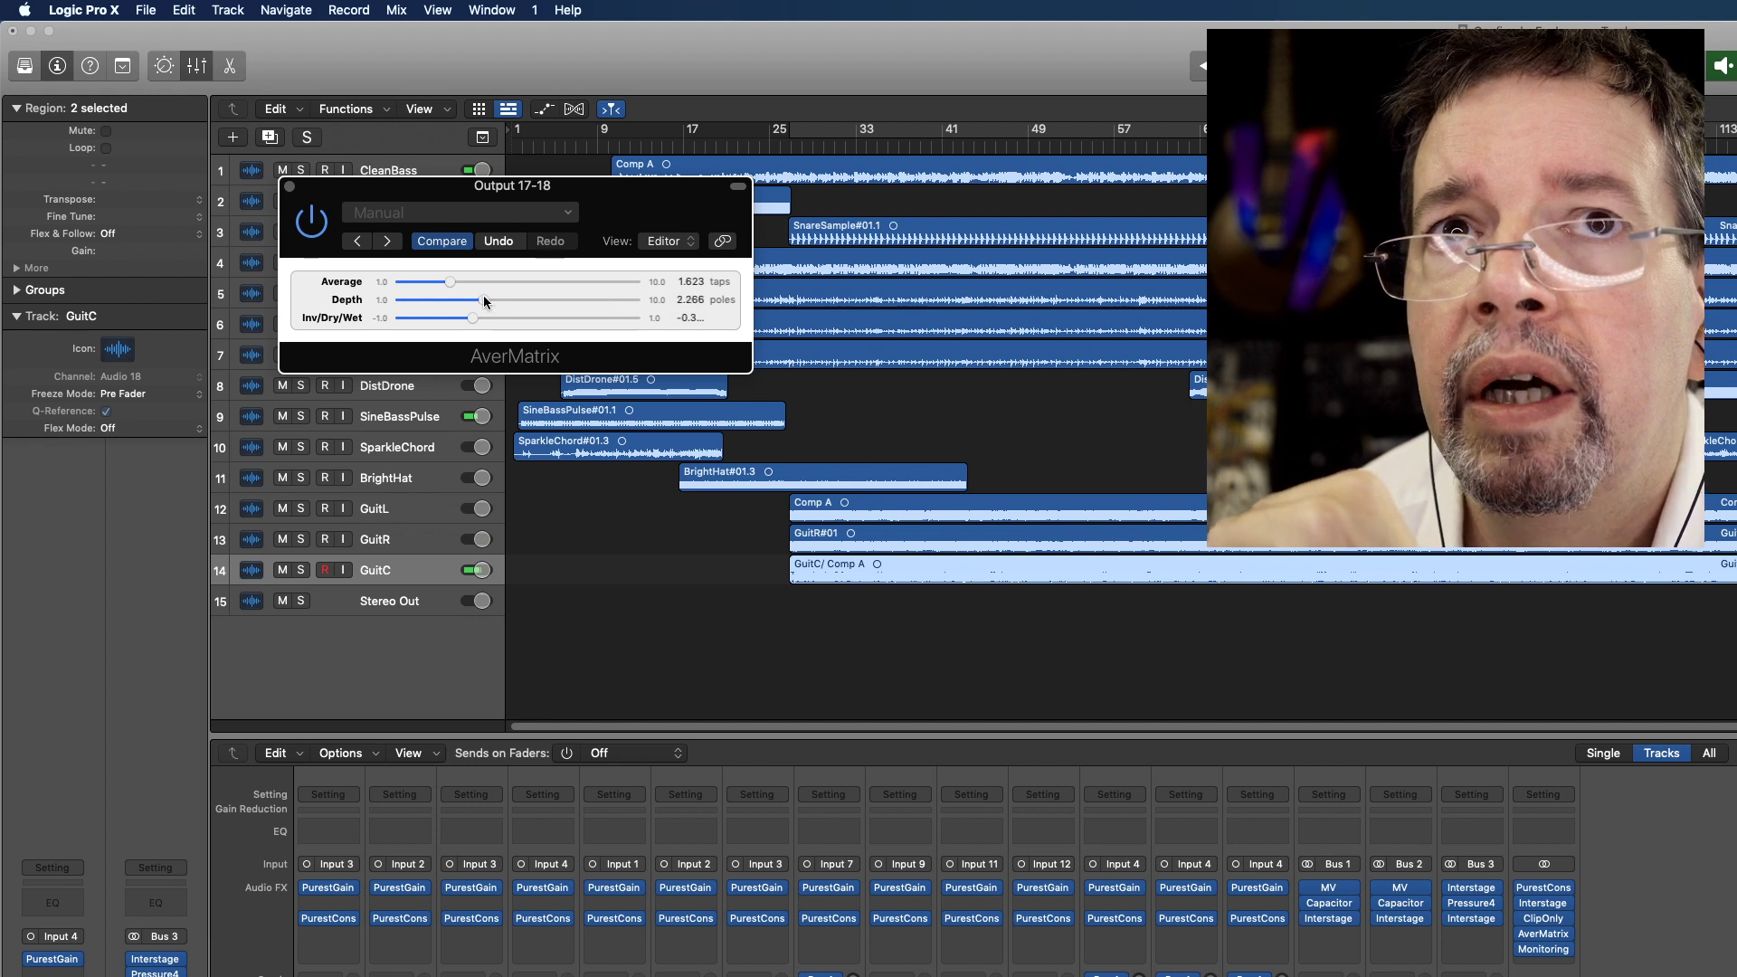
# - Raise AverMatrix Average to about 4.7 taps and drop Depth to 1.0 pole
pyautogui.moveTo(445, 278); pyautogui.dragTo(498, 275)
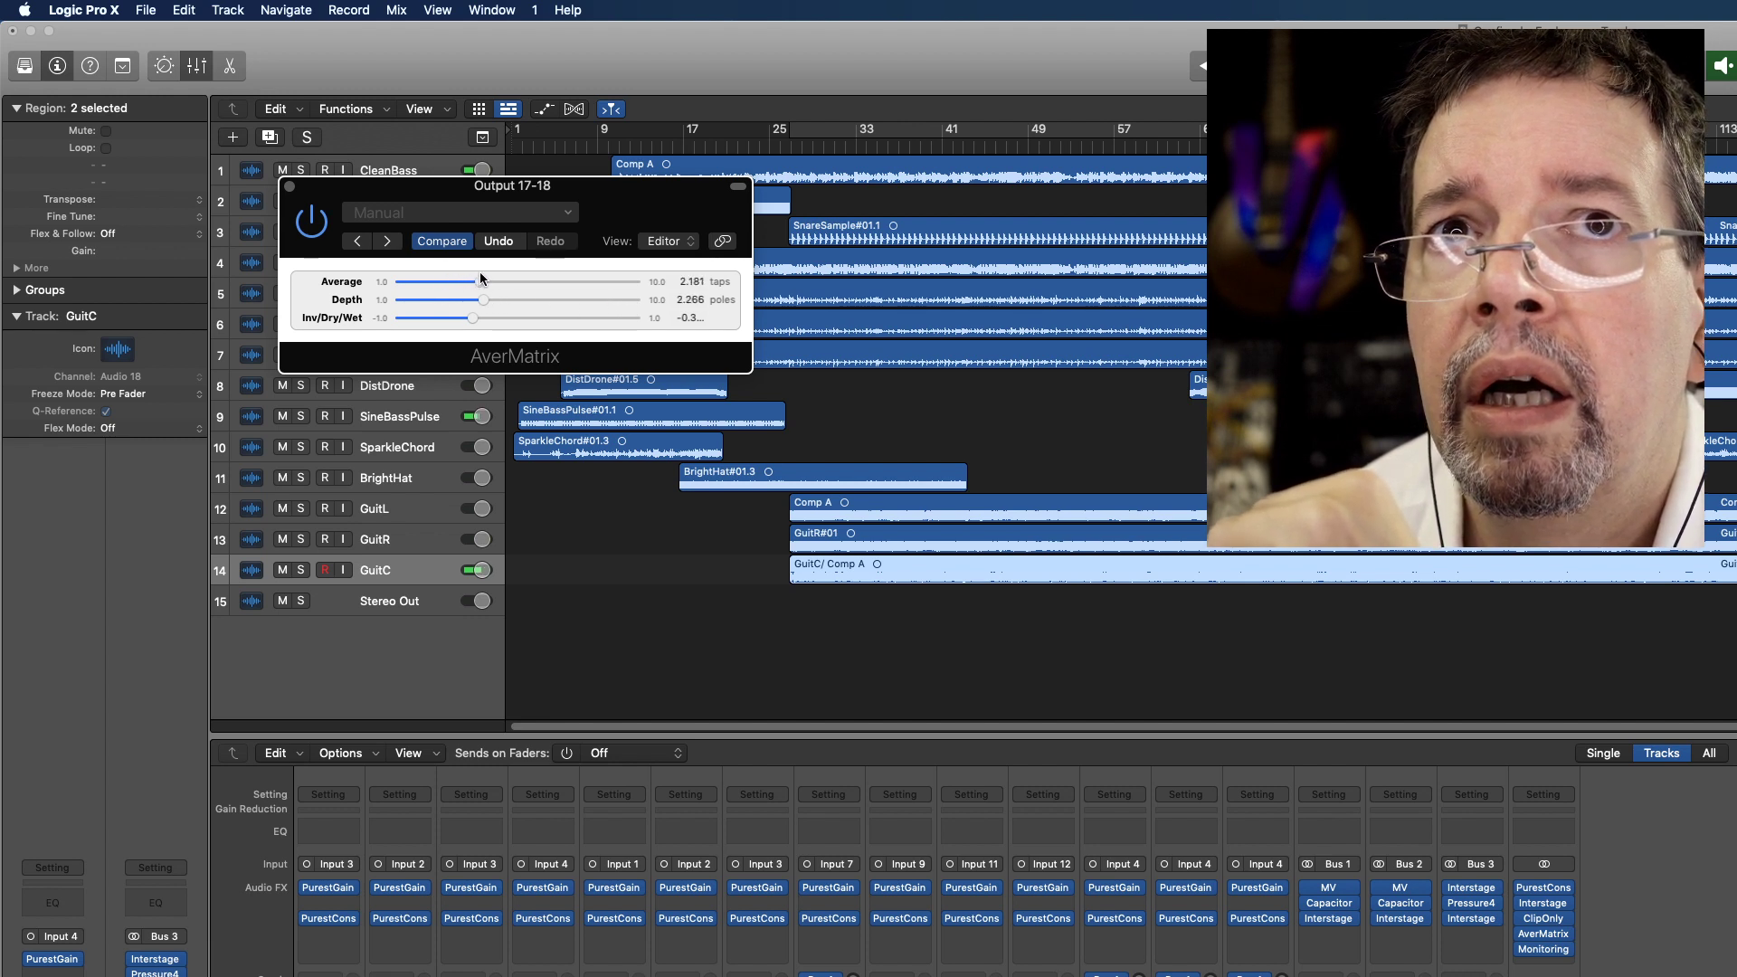
pyautogui.moveTo(498, 276)
pyautogui.mouseDown()
pyautogui.moveTo(514, 275)
pyautogui.moveTo(475, 299)
pyautogui.moveTo(398, 300)
pyautogui.mouseUp()
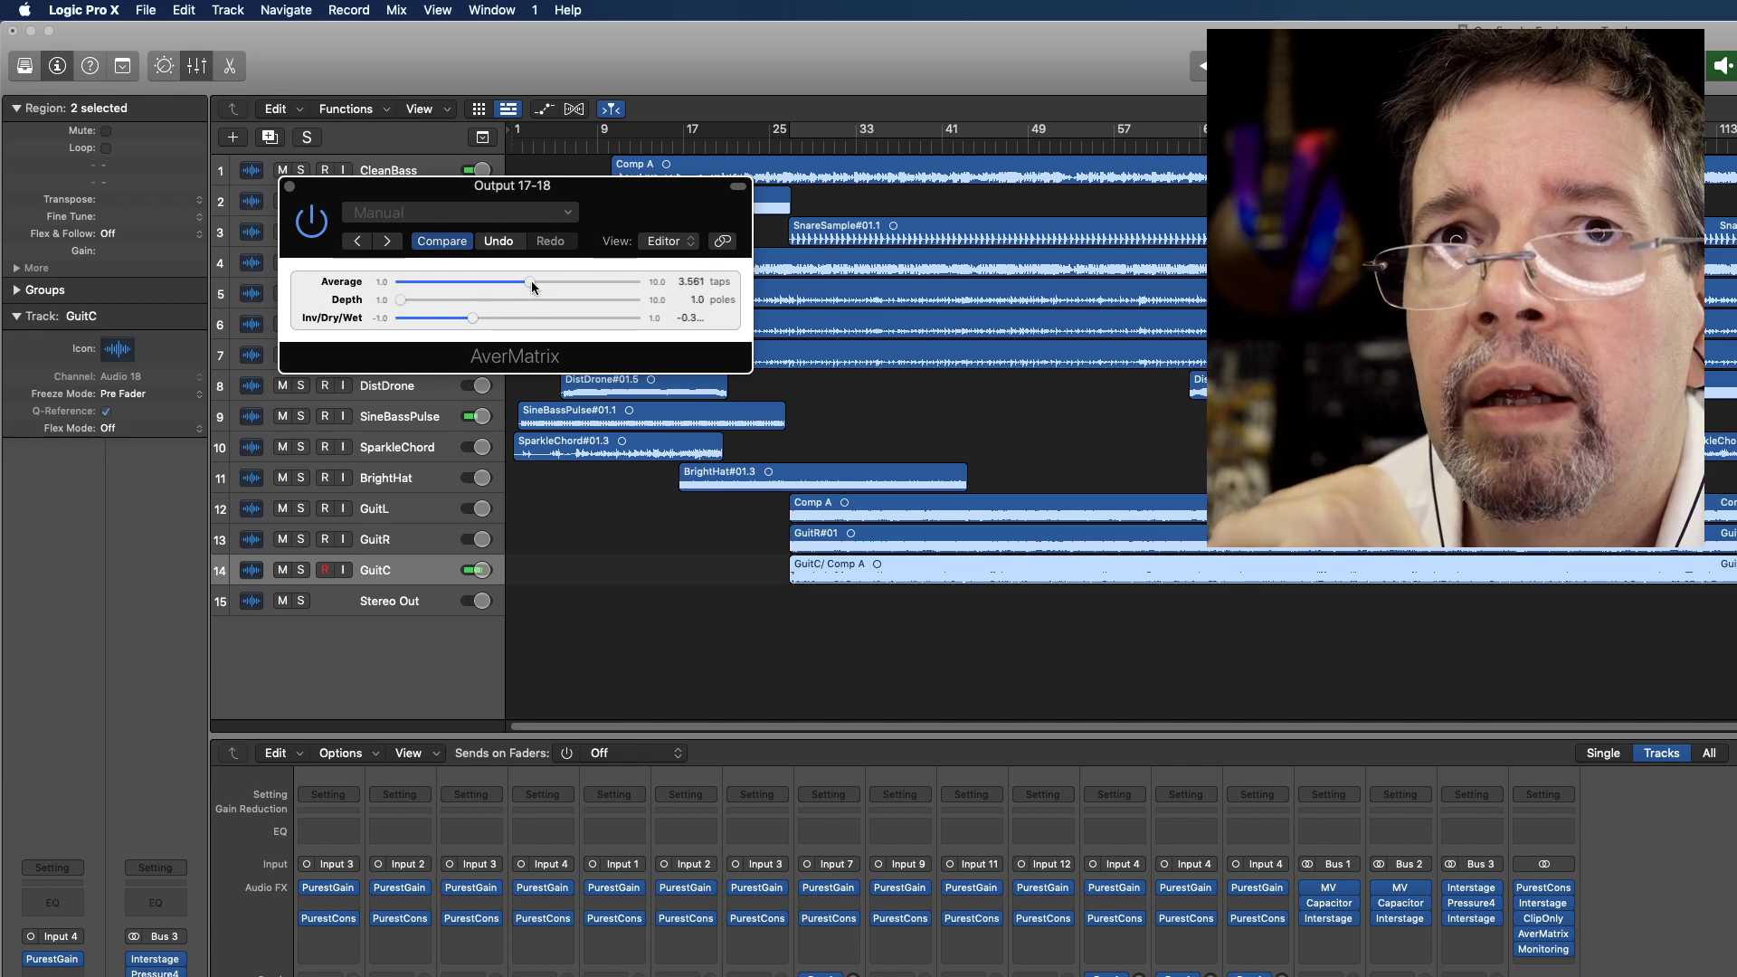
pyautogui.moveTo(531, 280); pyautogui.dragTo(562, 281)
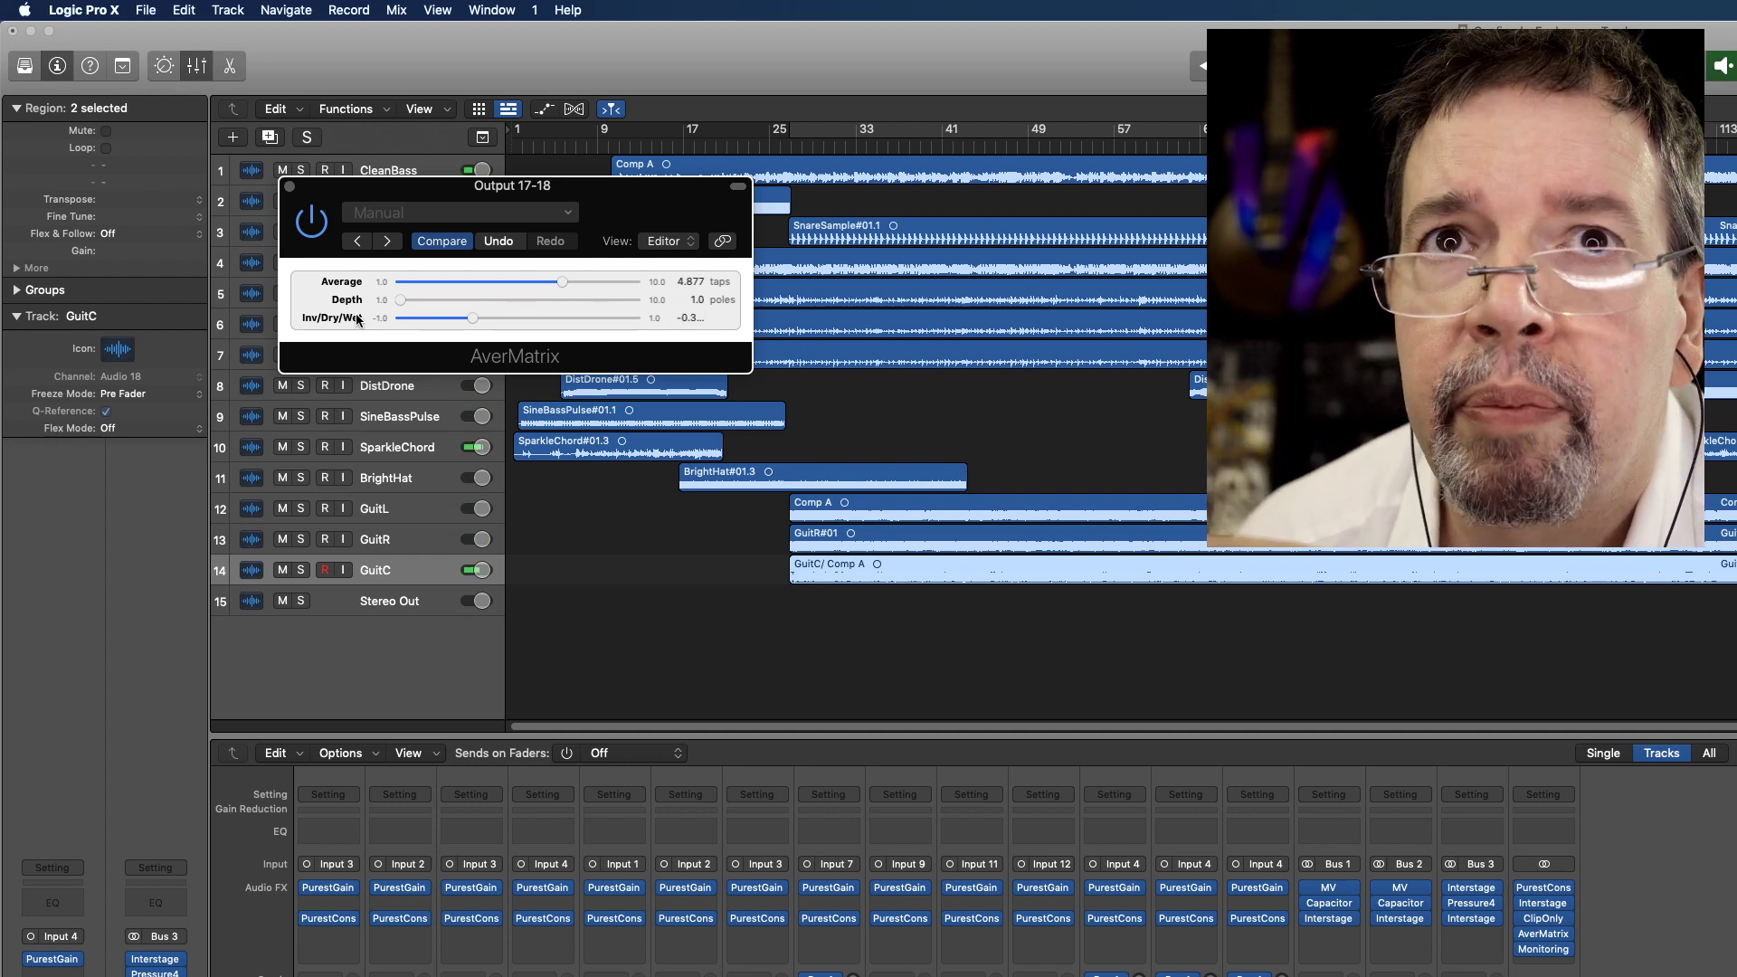
# - Settle AverMatrix at Average 1.139 taps, Depth 10.0 and Inv/Dry/Wet -1.0, then switch to OBS
pyautogui.moveTo(472, 318); pyautogui.dragTo(697, 299)
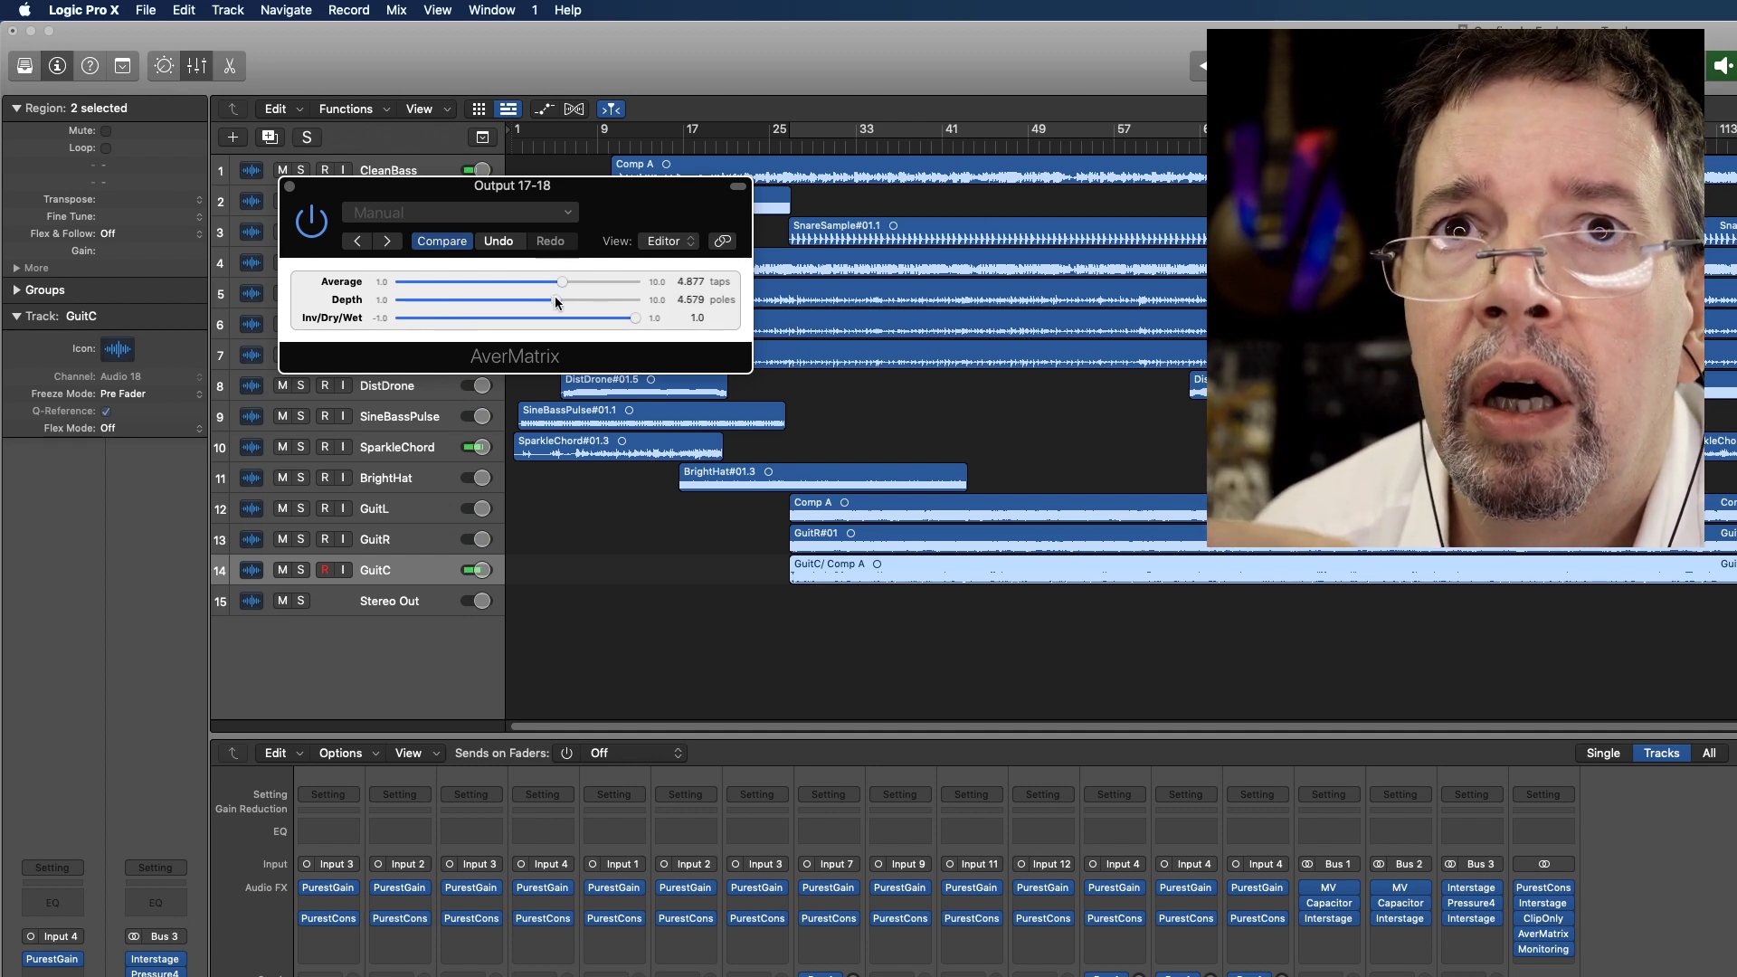
pyautogui.moveTo(584, 282)
pyautogui.mouseDown()
pyautogui.moveTo(631, 292)
pyautogui.moveTo(339, 322)
pyautogui.moveTo(606, 279)
pyautogui.mouseUp()
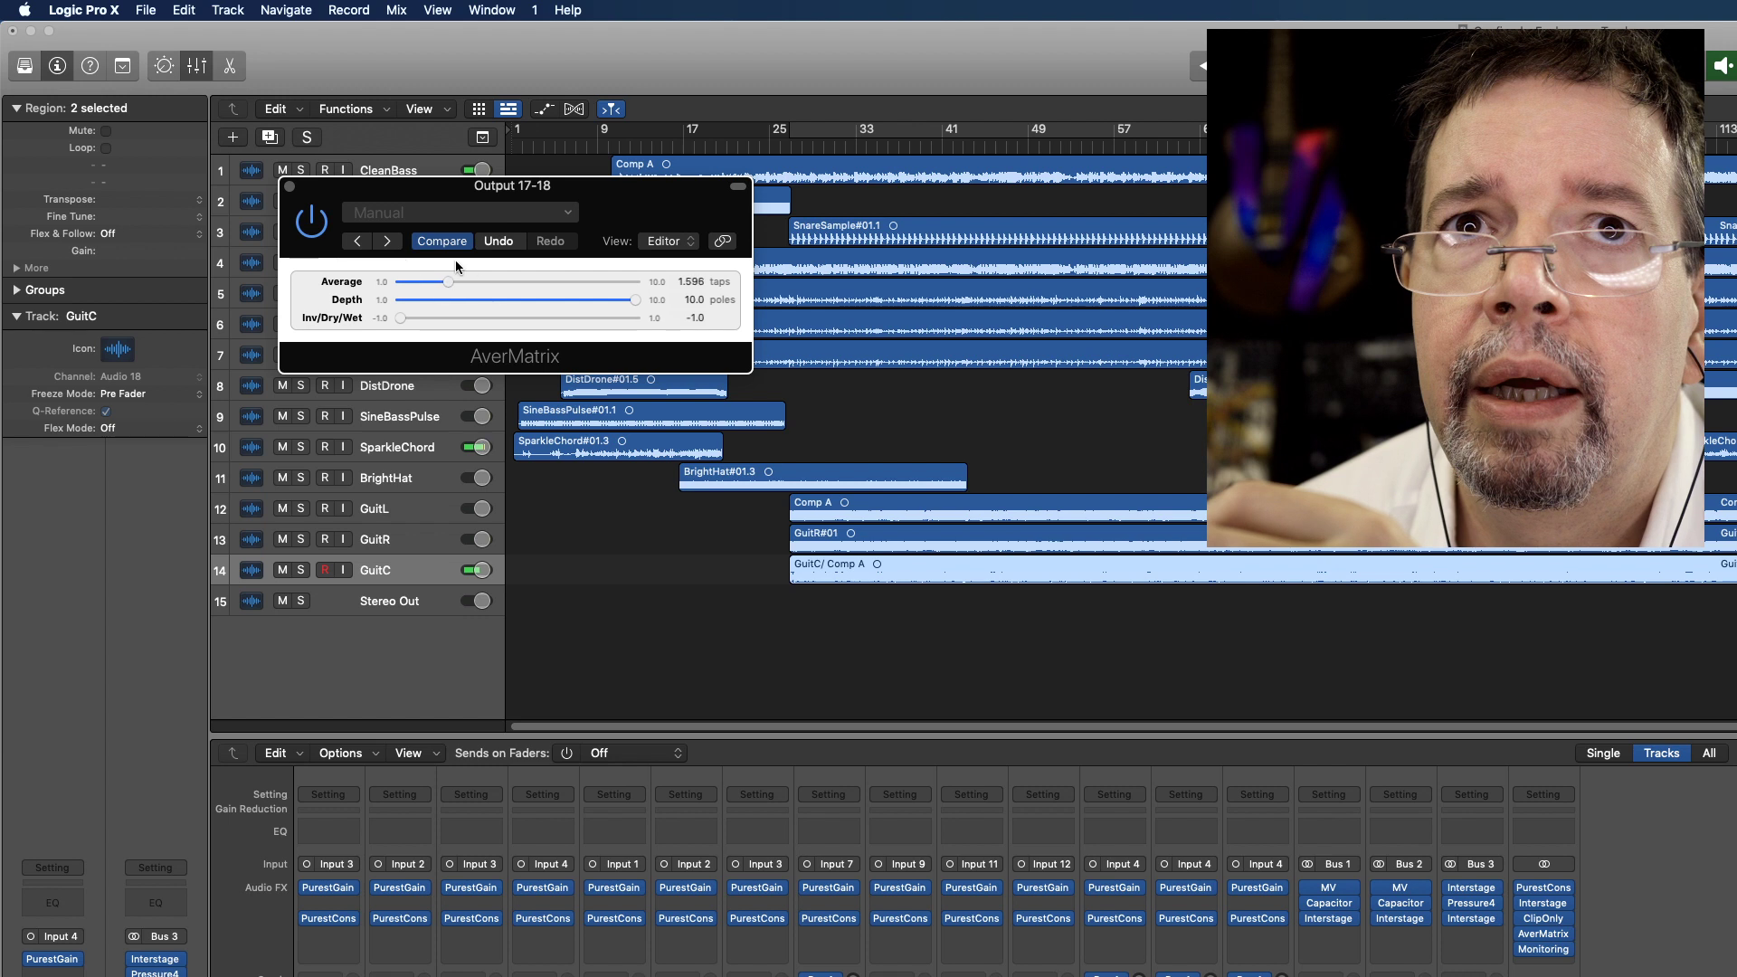
pyautogui.moveTo(477, 284); pyautogui.dragTo(414, 282)
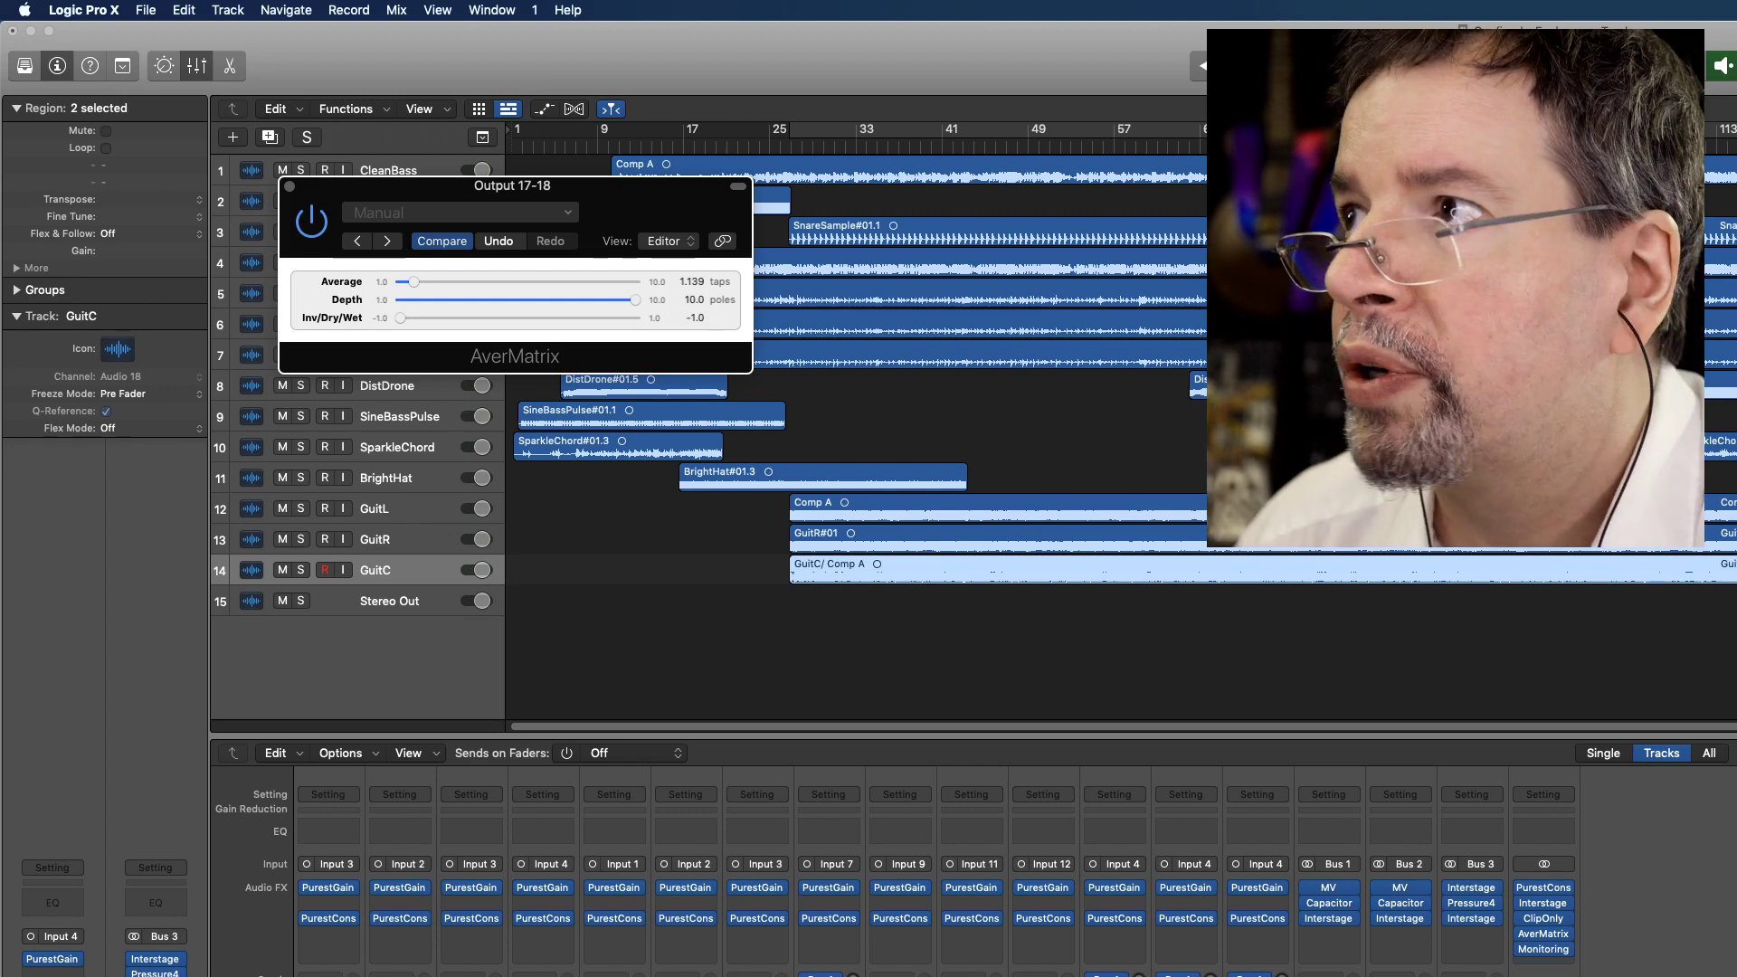
pyautogui.press('super+Tab')
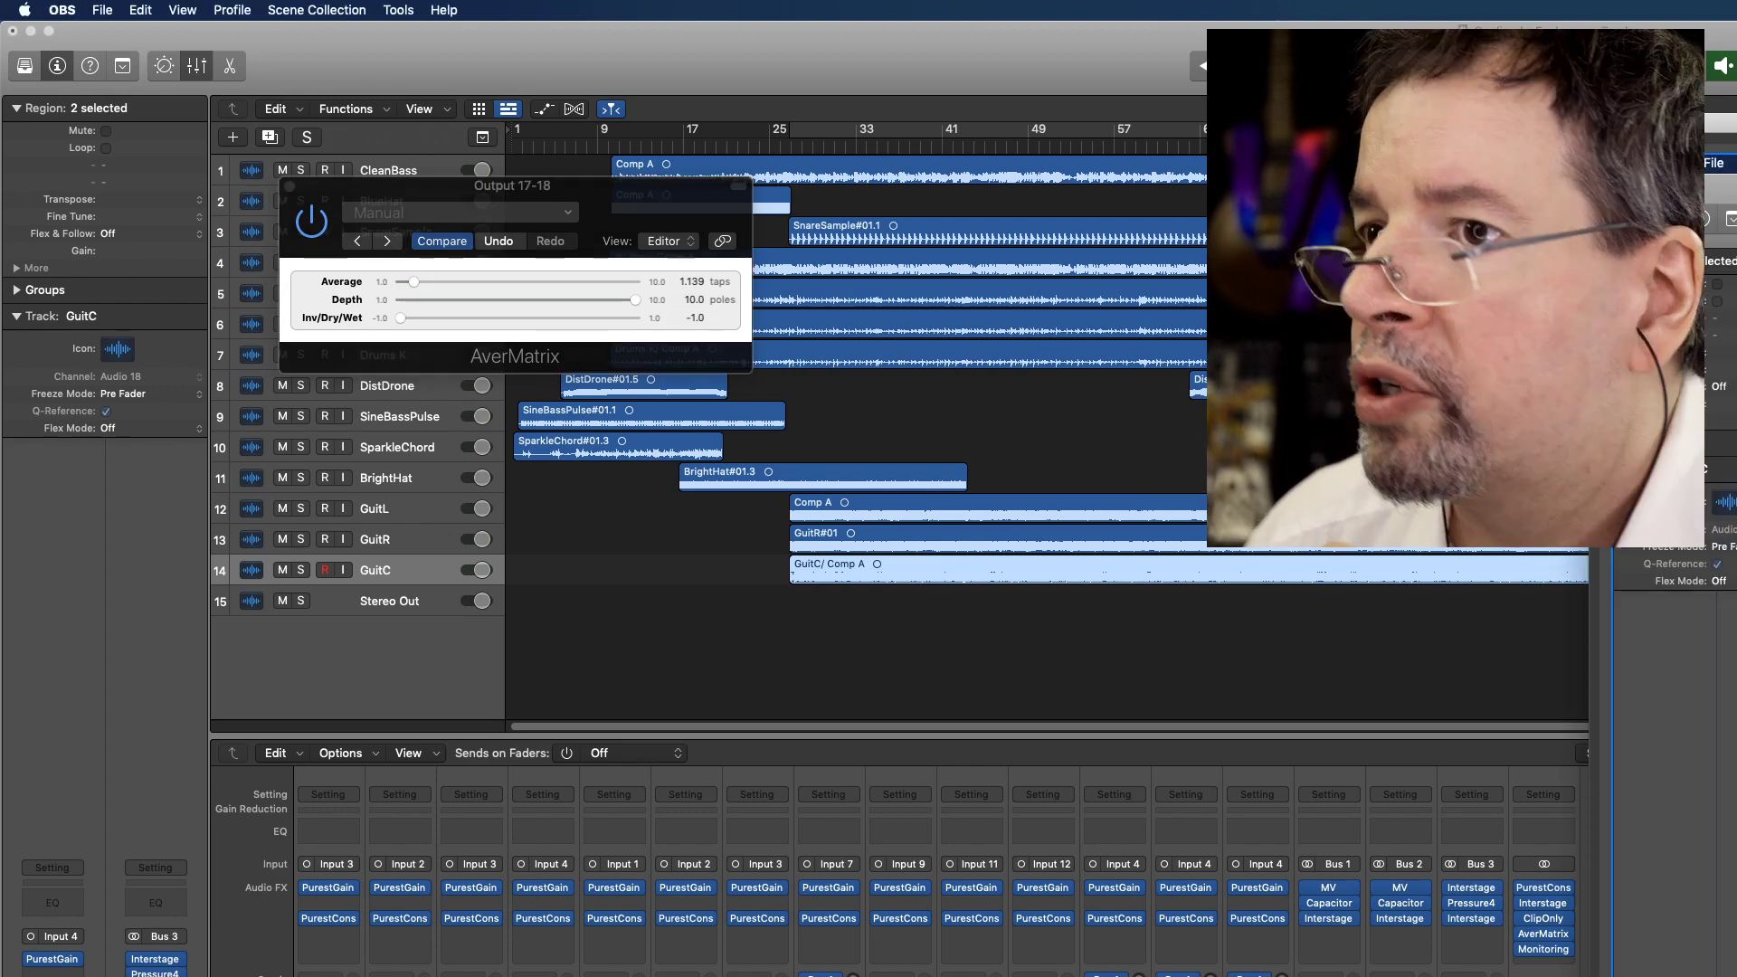